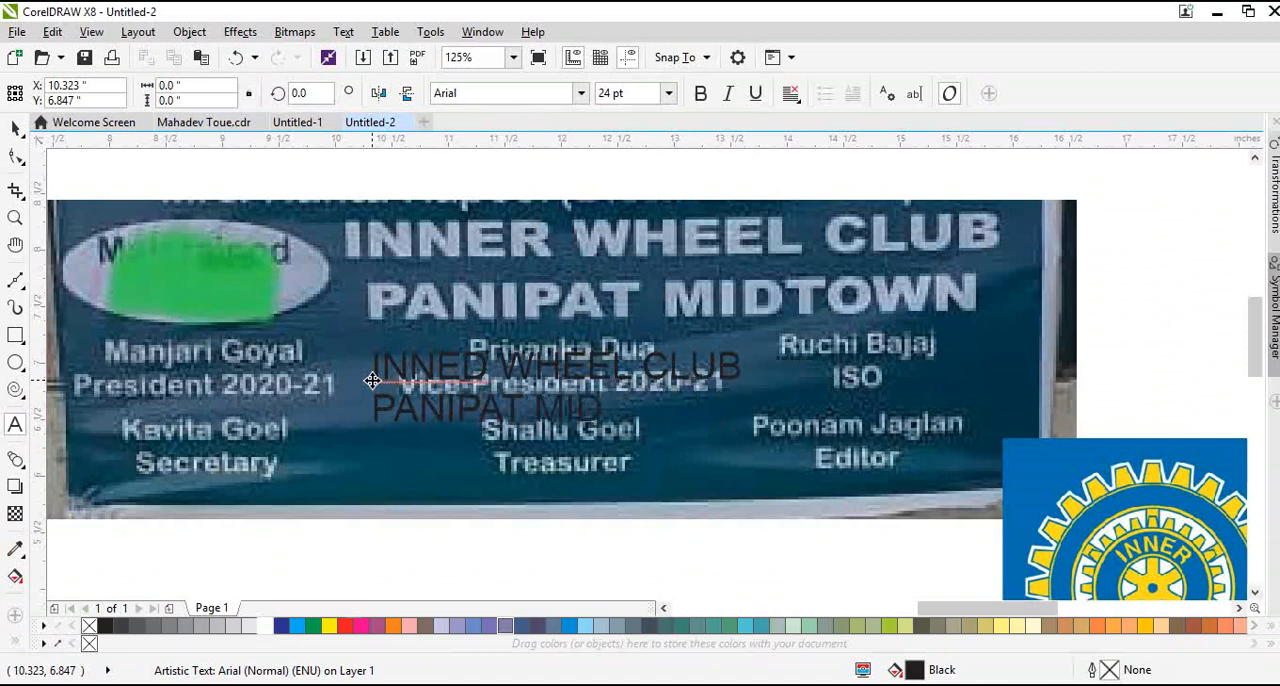
Centre-align the club-name heading and place a copy reduced to 11.699 pt below the president's caption on the banner photo
key("ctrl+e")
key("ctrl+space")
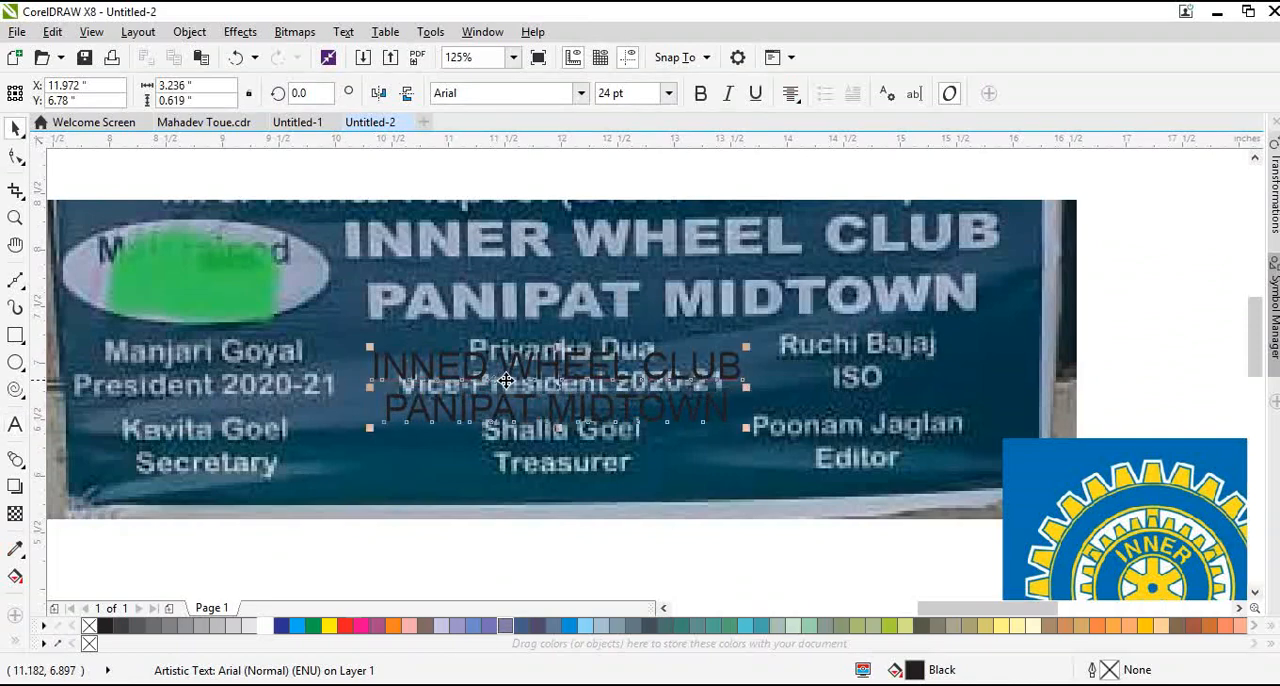
left_click_drag(514, 358, 376, 354)
scroll(513, 243, "down", 1)
right_click(376, 354)
scroll(330, 353, "up", 1)
left_click_drag(657, 434, 475, 402)
left_click_drag(409, 374, 414, 323)
scroll(376, 273, "up", 1)
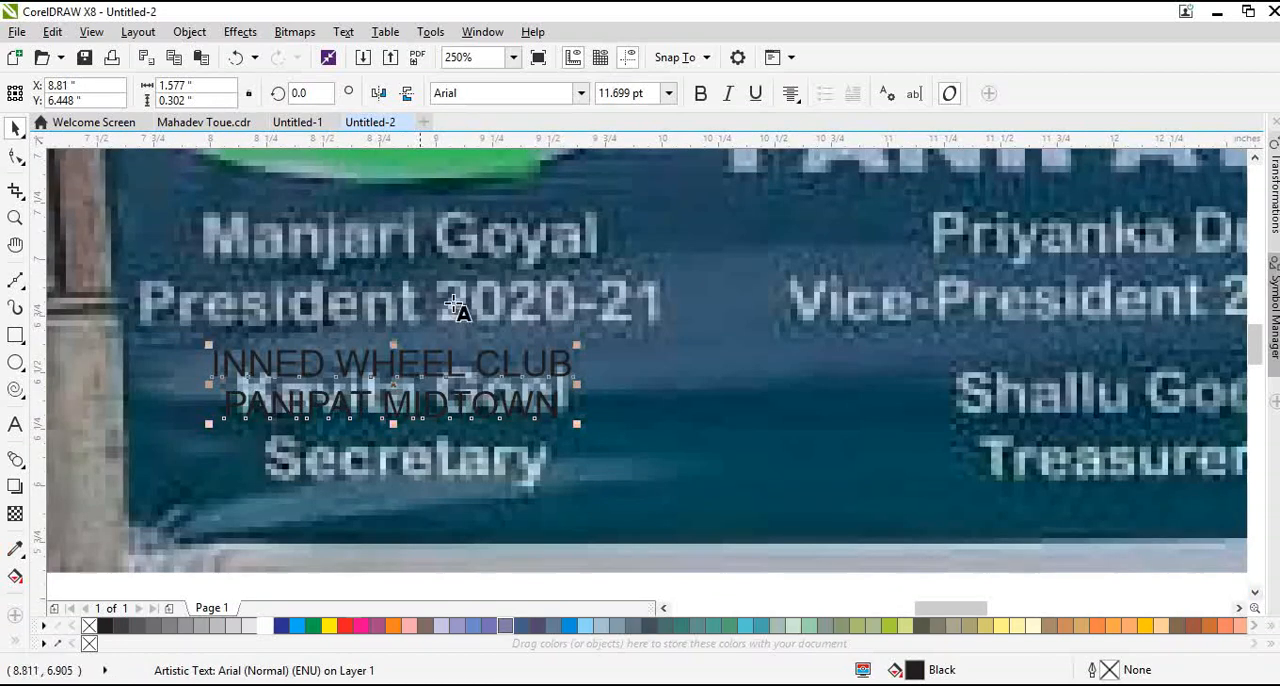
Replace the reduced copy's text with the president's name and a second line "President 2020-21"
key("F8")
type("aa")
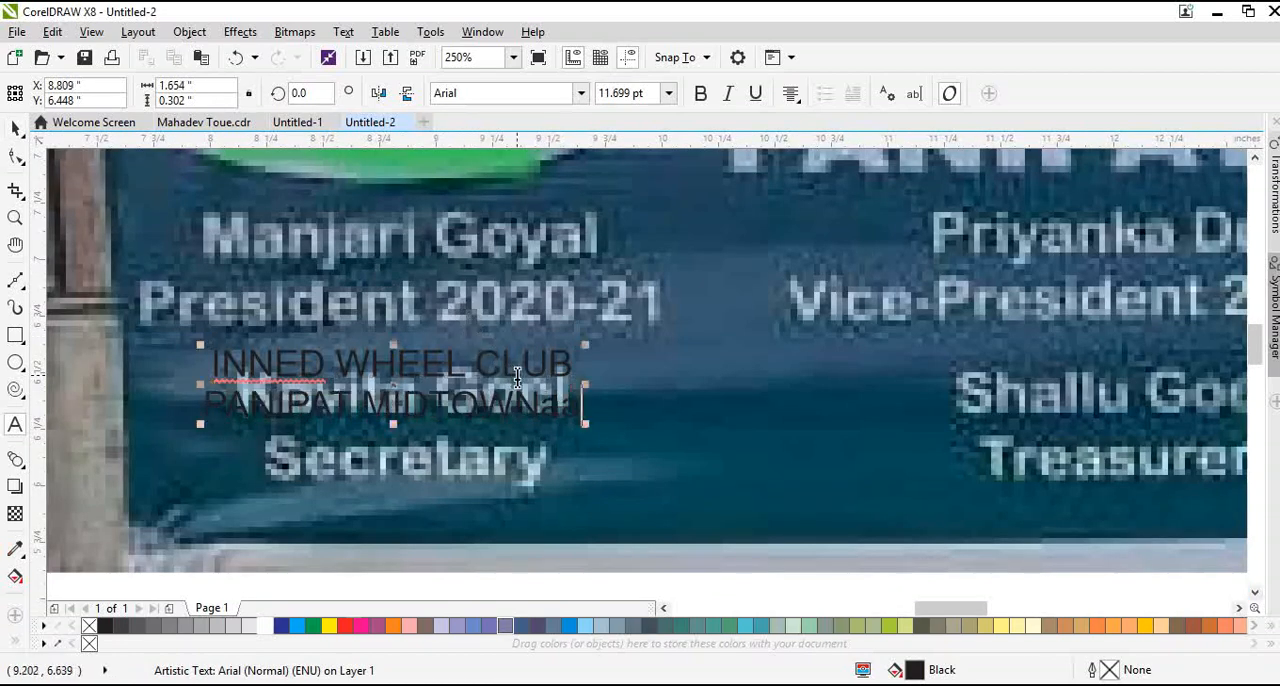
key("ctrl+a")
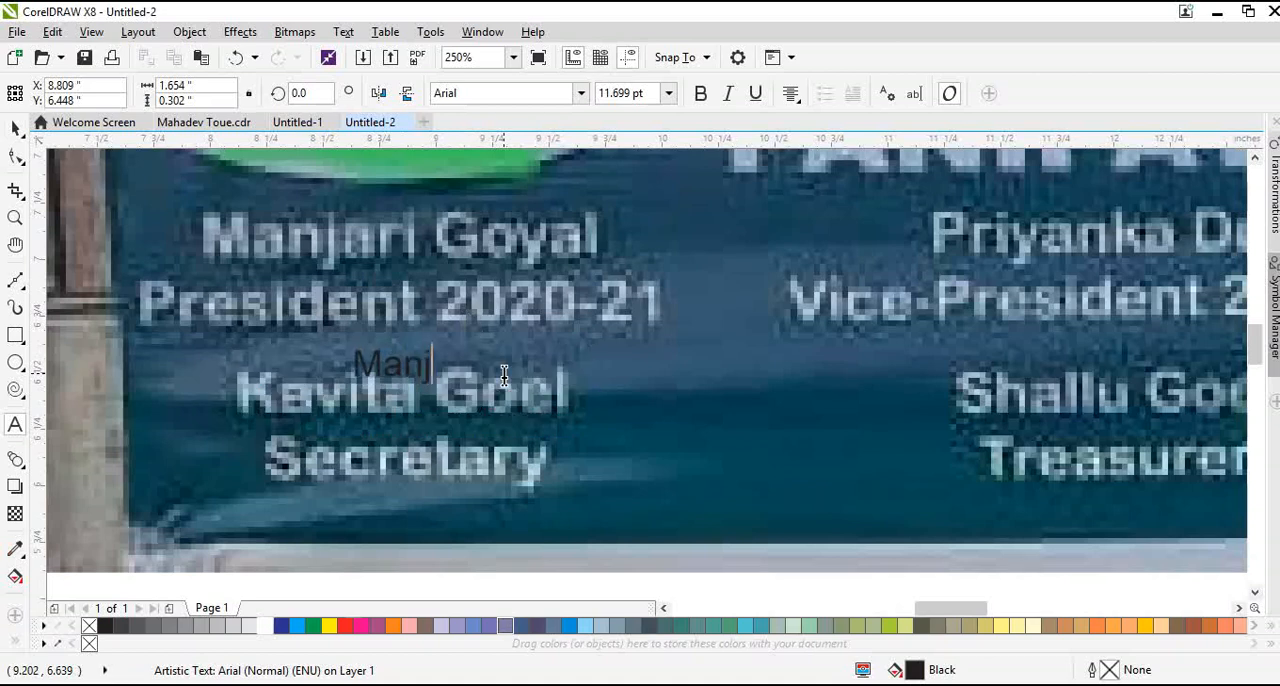
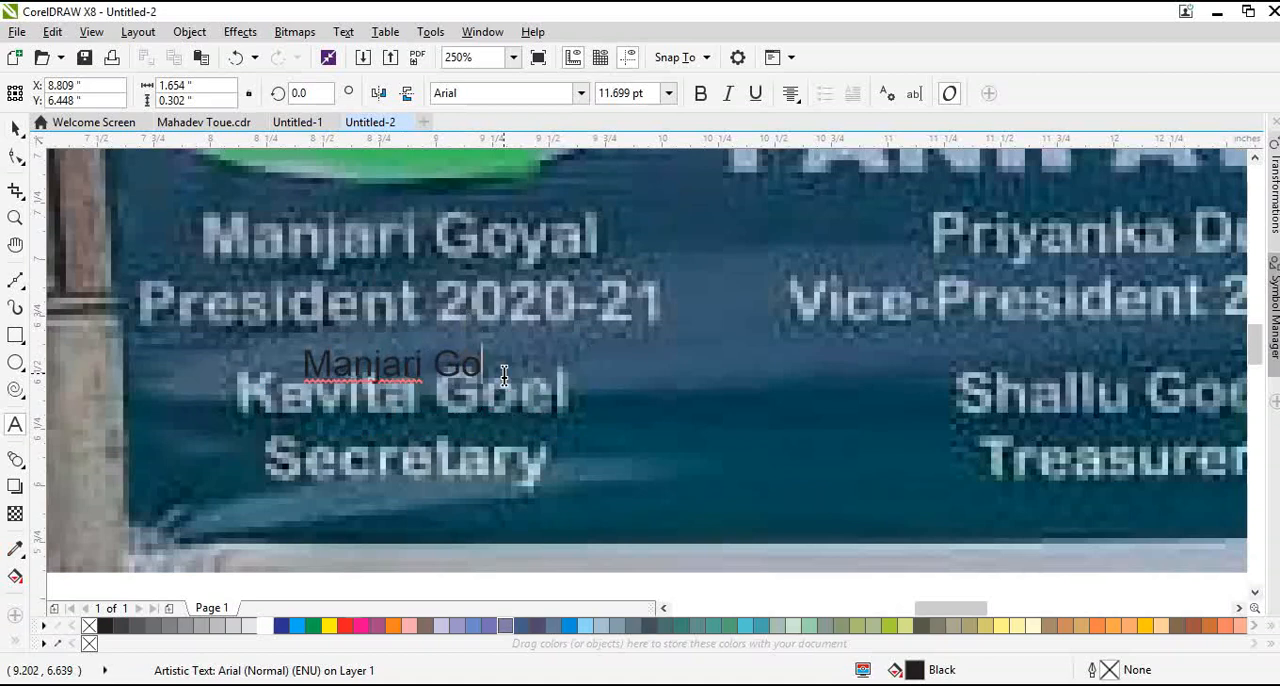
key("Return")
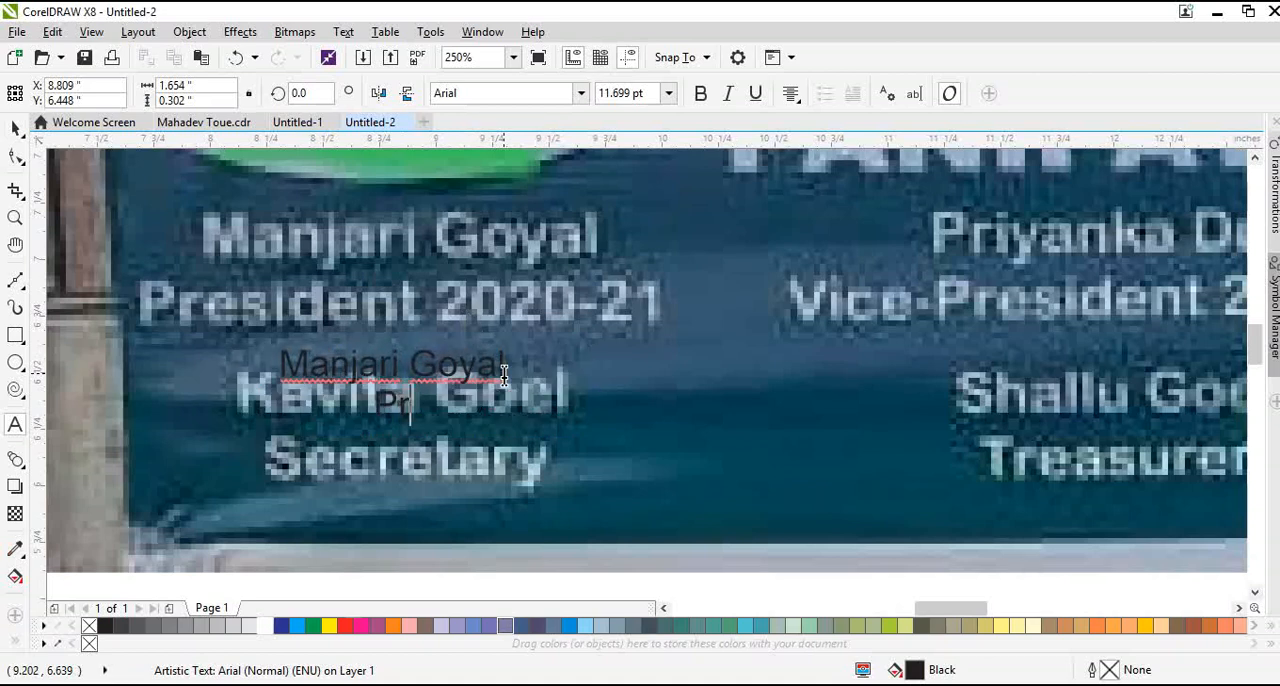
type("Presiden")
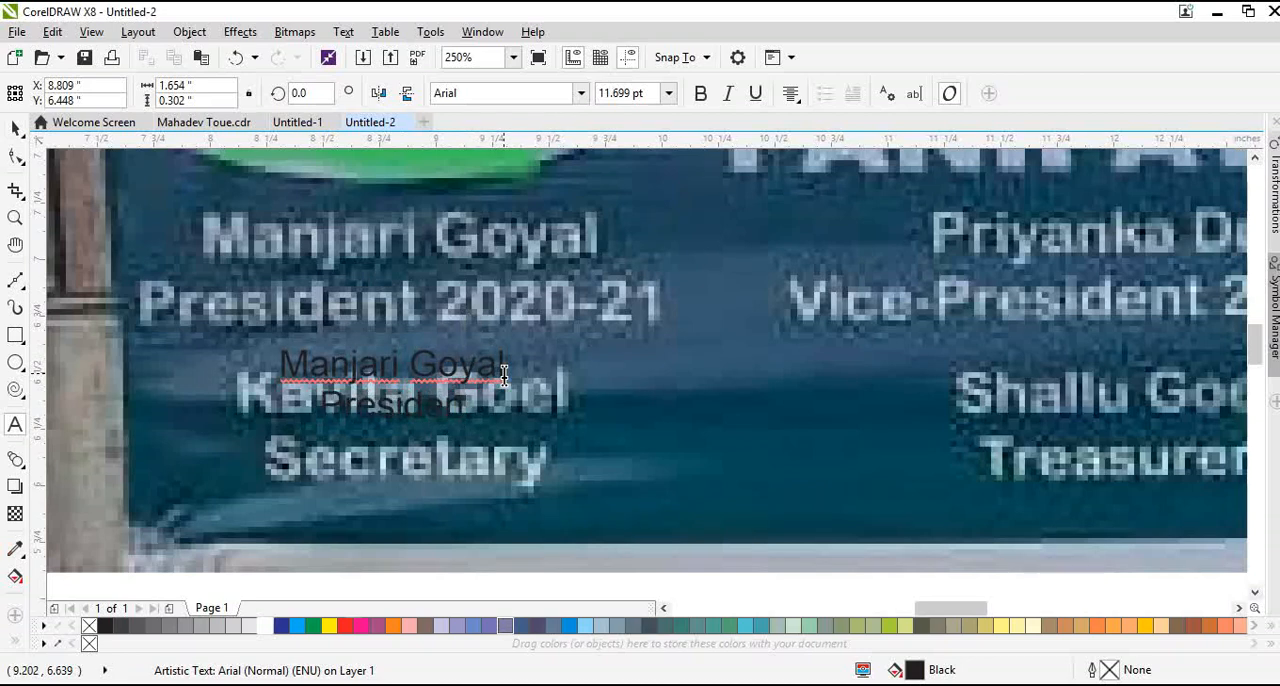
type("t 2020-")
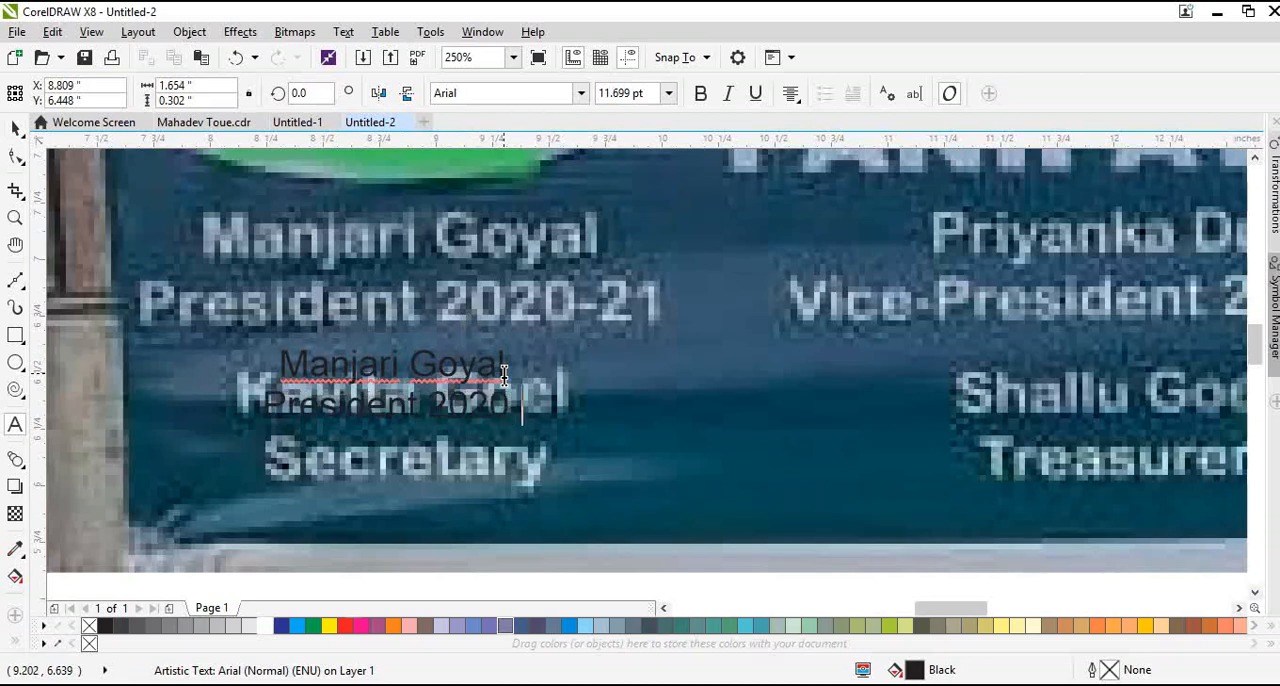
type("21")
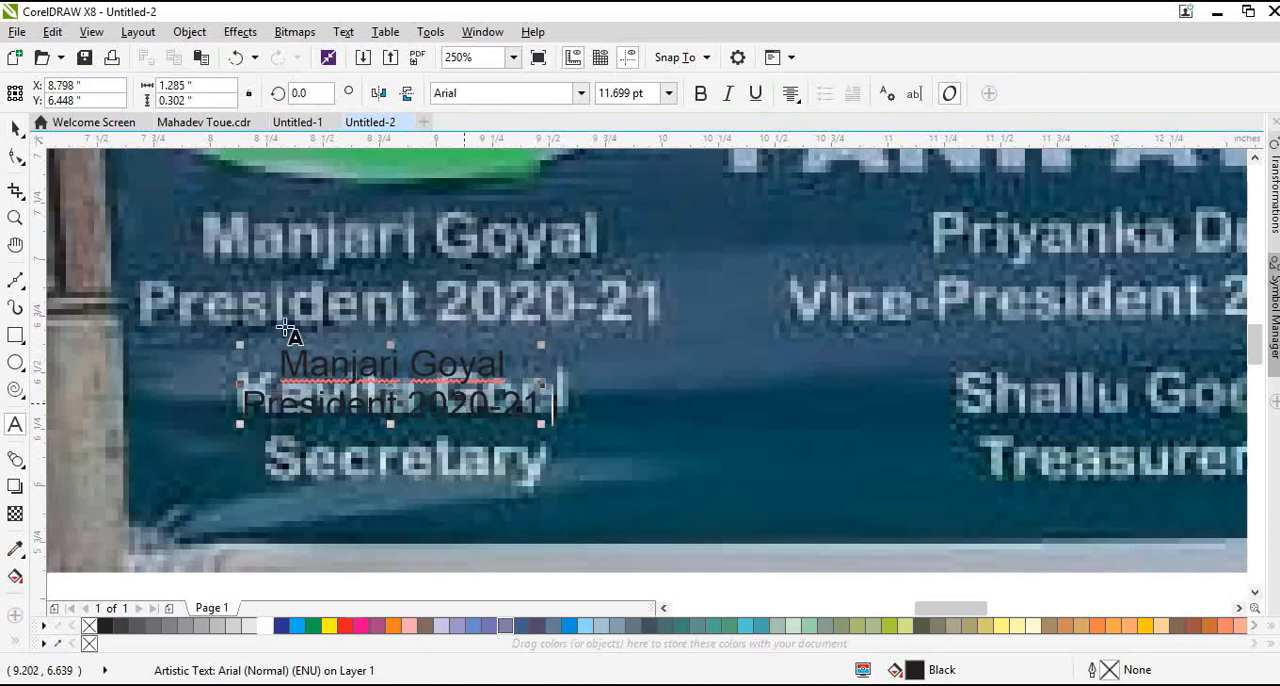
Move the president's text up over the matching caption in the banner photo and undo the accidental move of the photo
left_click(15, 128)
left_click_drag(413, 393, 409, 511)
key("F2")
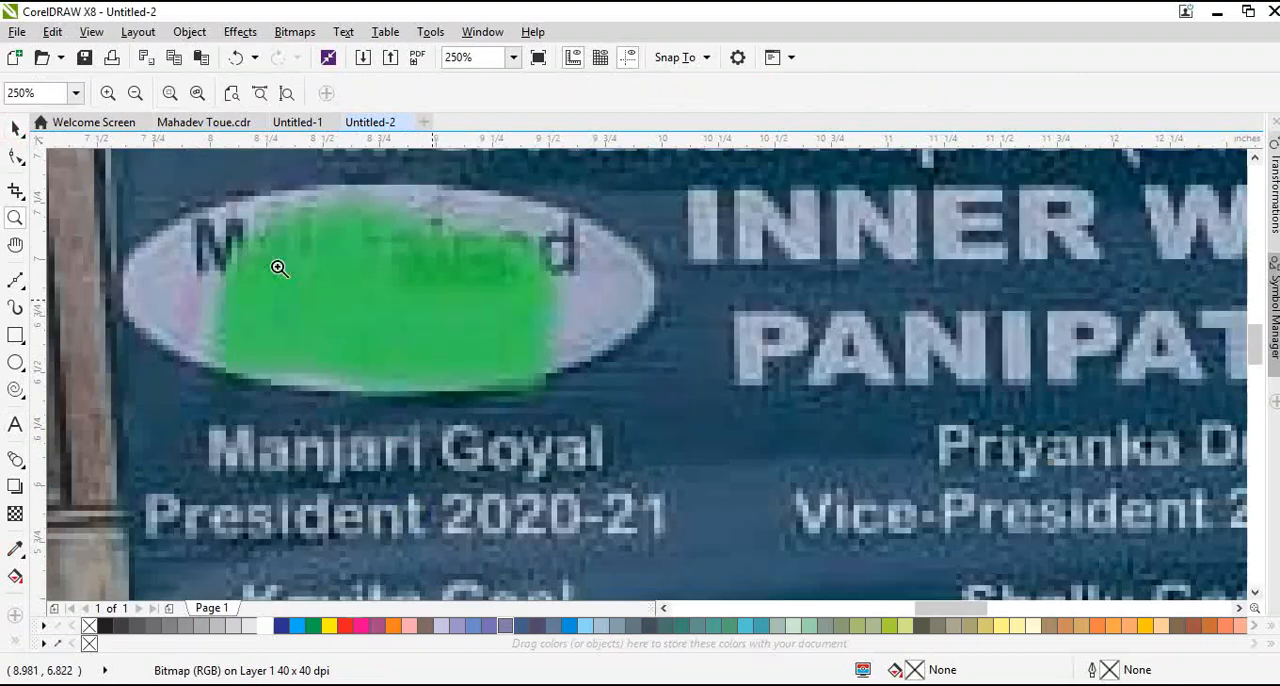
left_click(233, 57)
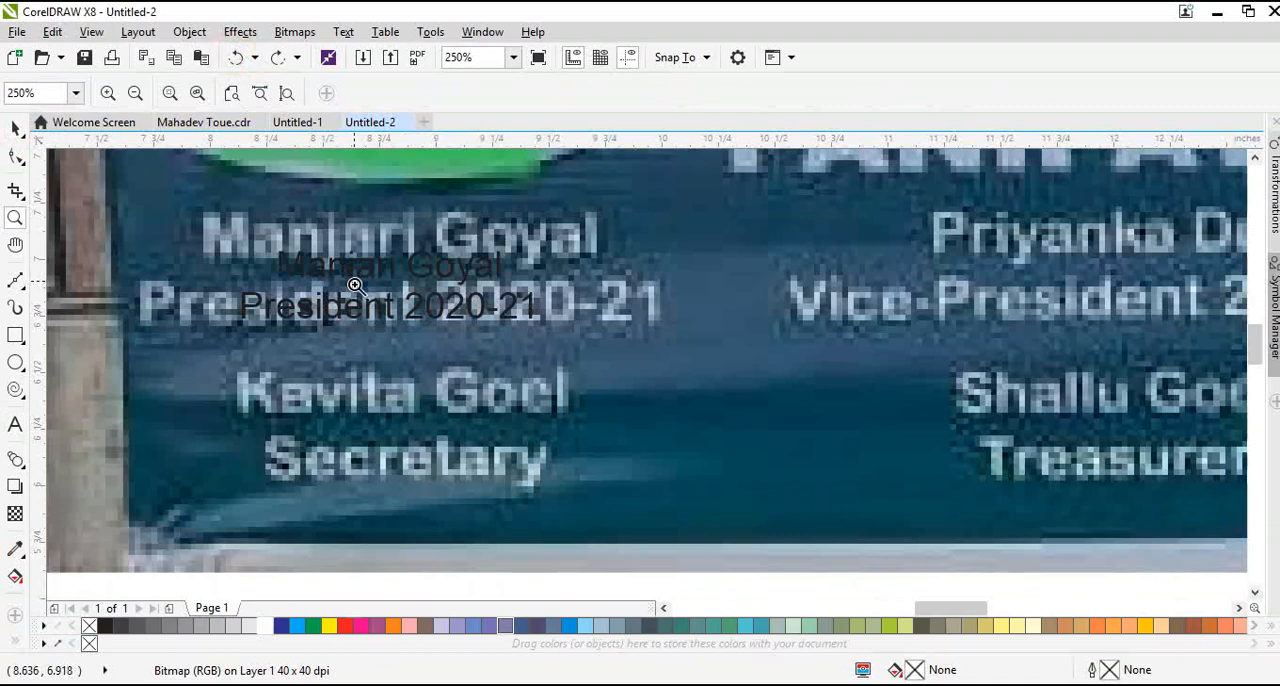
Duplicate the president's text block straight down over the secretary's caption in the banner photo
key("space")
left_click(403, 310)
left_click_drag(403, 310, 408, 497)
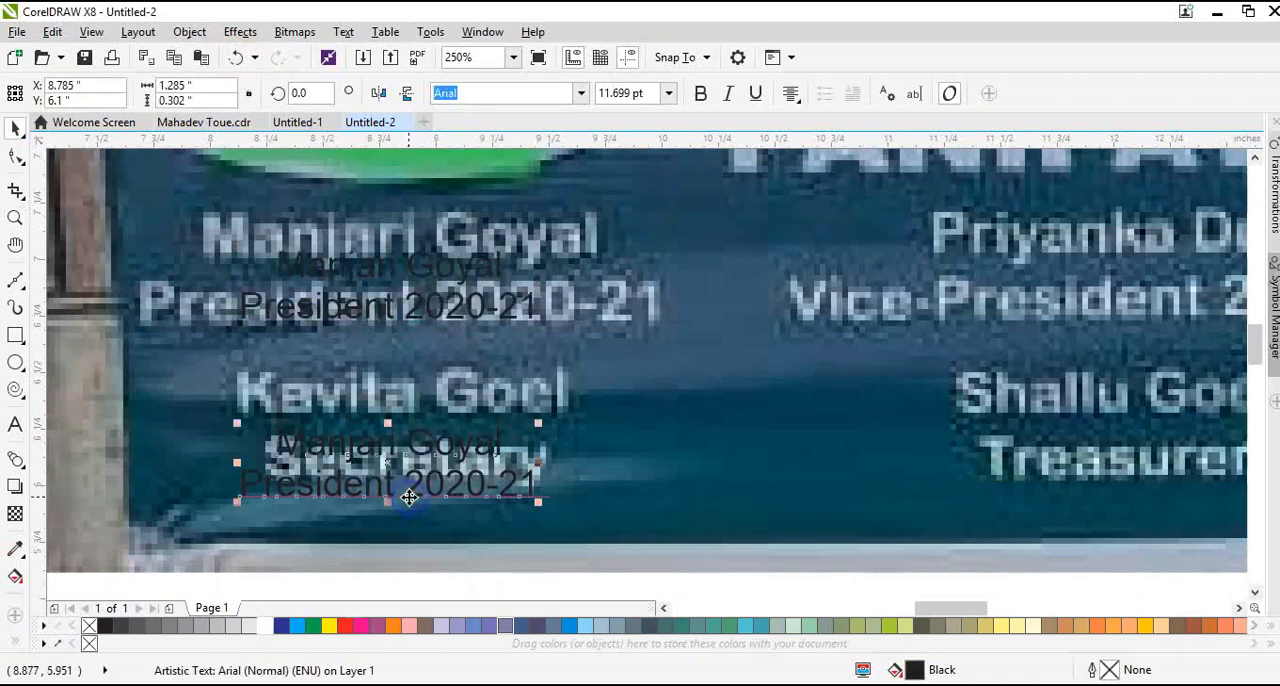
Replace the duplicated text with the secretary's name, spelled as on the banner photo
double_click(409, 496)
type("a")
double_click(417, 494)
key("ctrl+a")
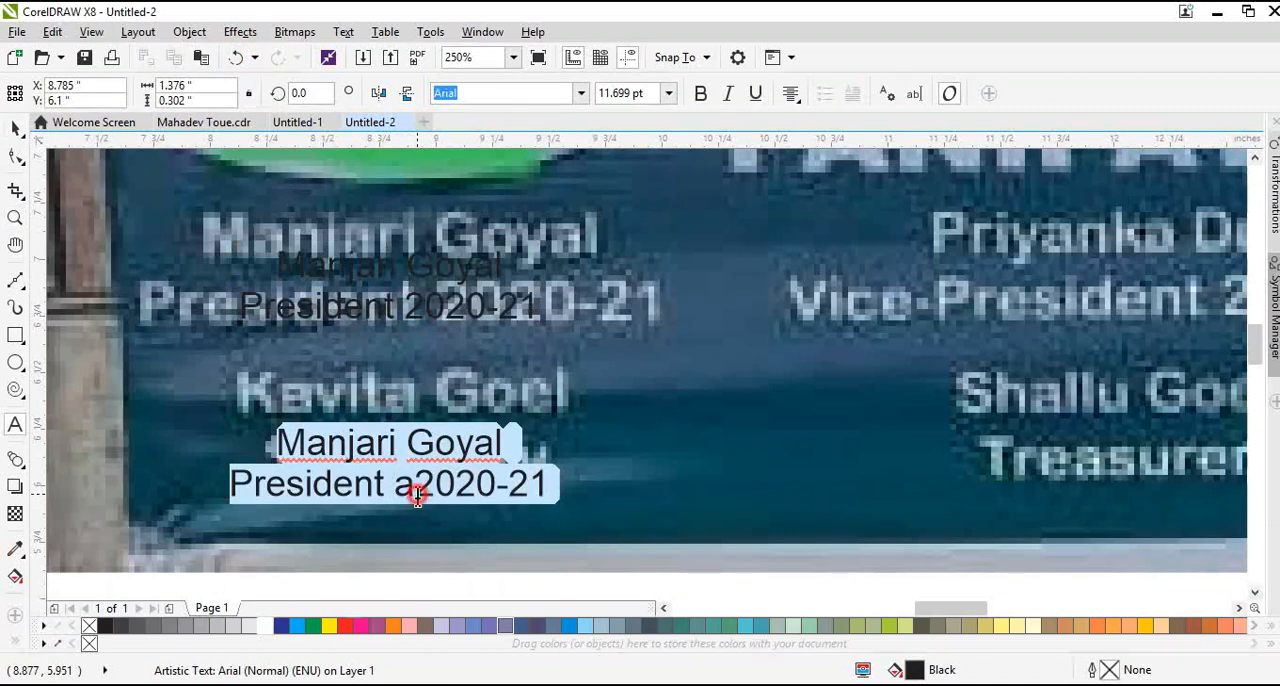
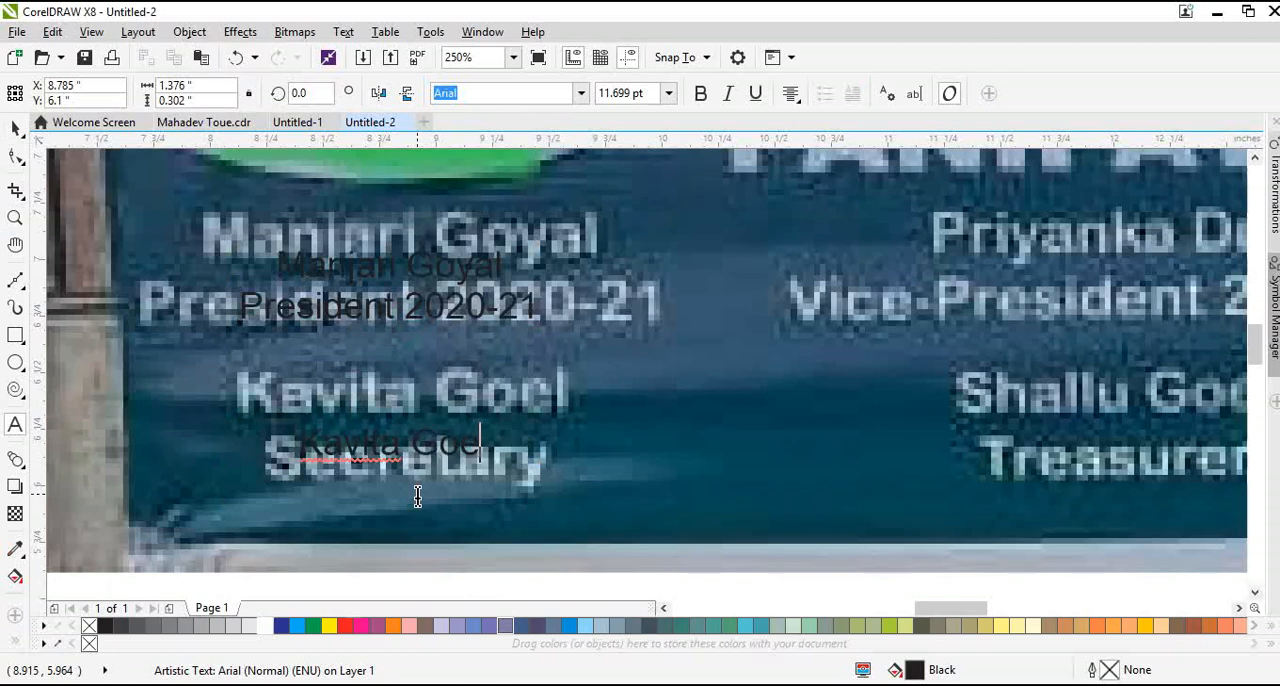
Add a second line reading "Secratary" below the secretary's name and finish editing the text
type("el ")
type("S")
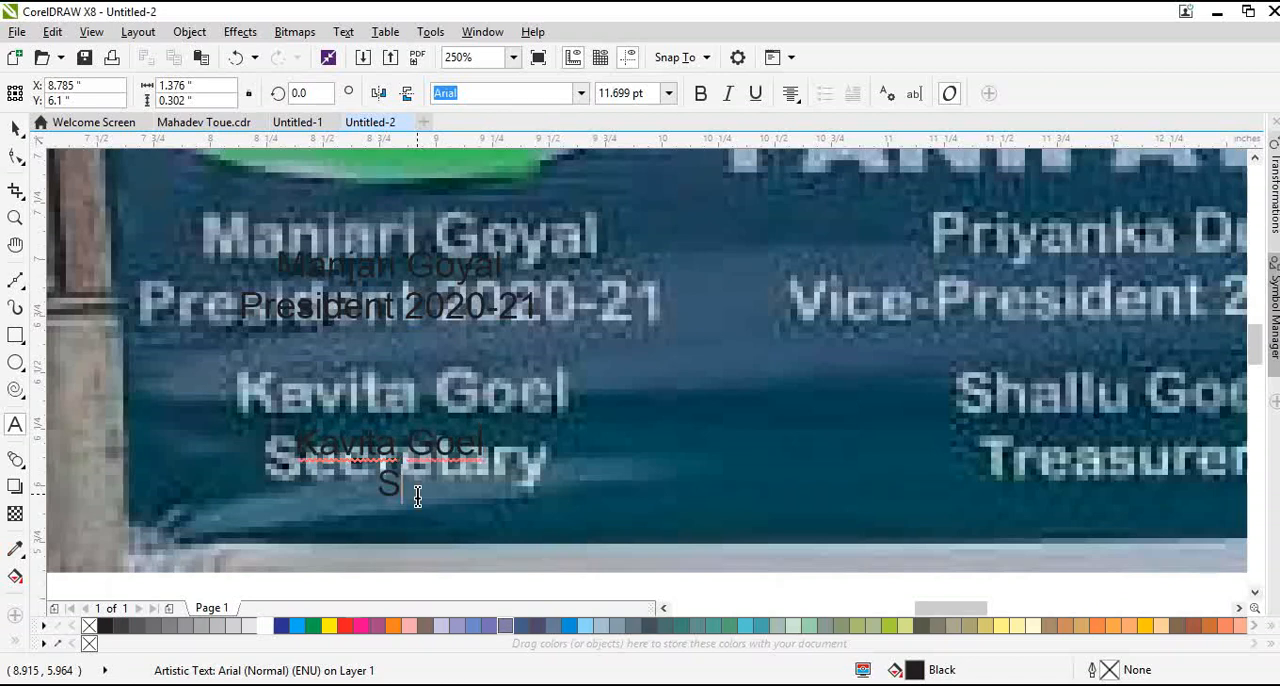
type("ecrataru")
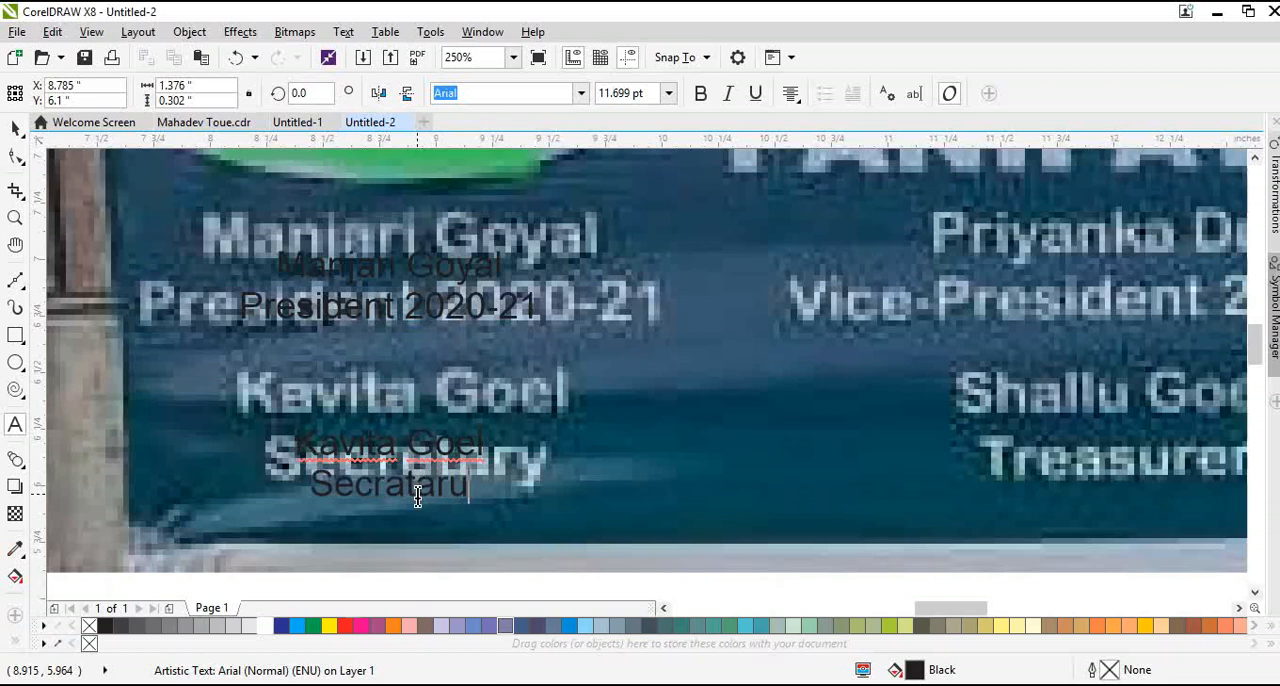
key("BackSpace")
type("y")
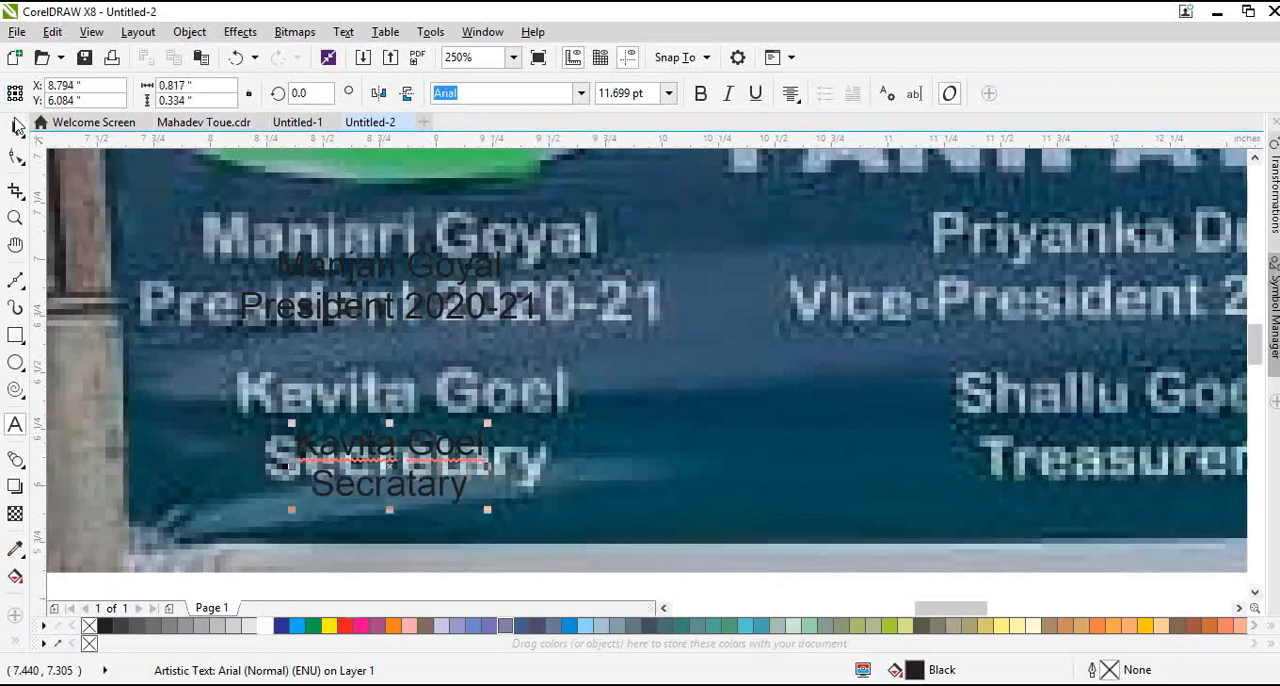
left_click(15, 128)
Shift the secretary's text up towards its caption and place a copy over the vice-president's caption
scroll(202, 357, "down", 2)
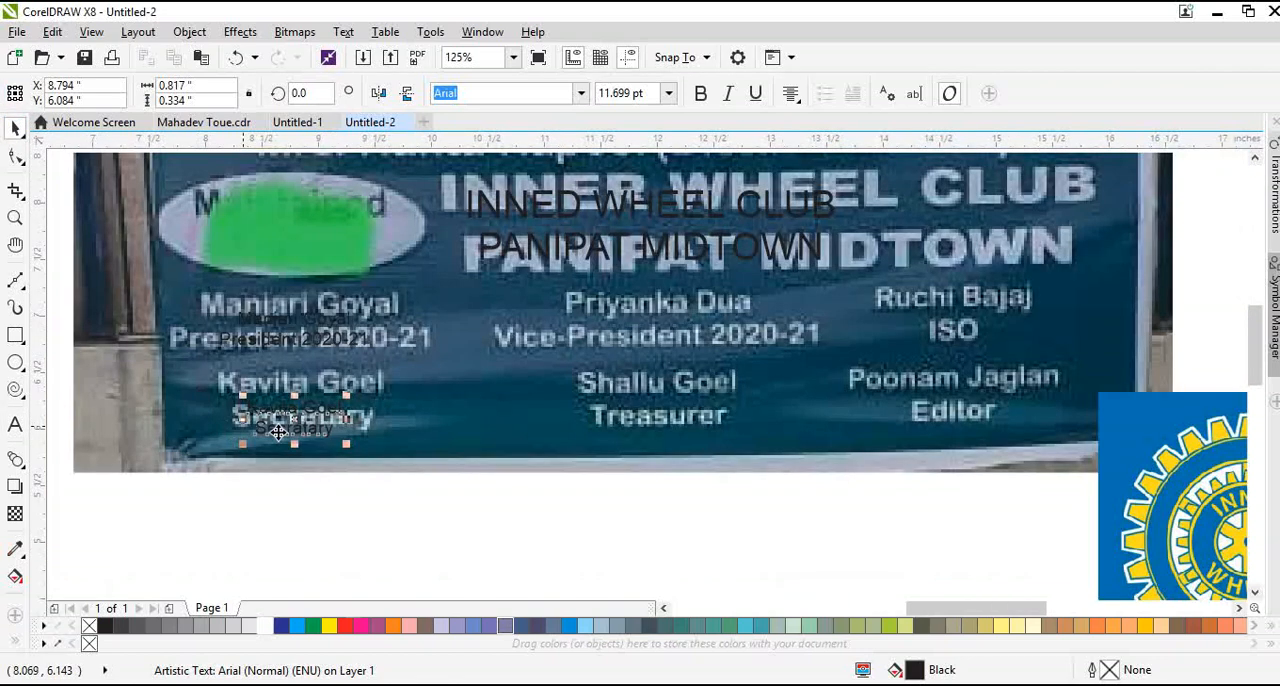
left_click_drag(292, 412, 646, 324)
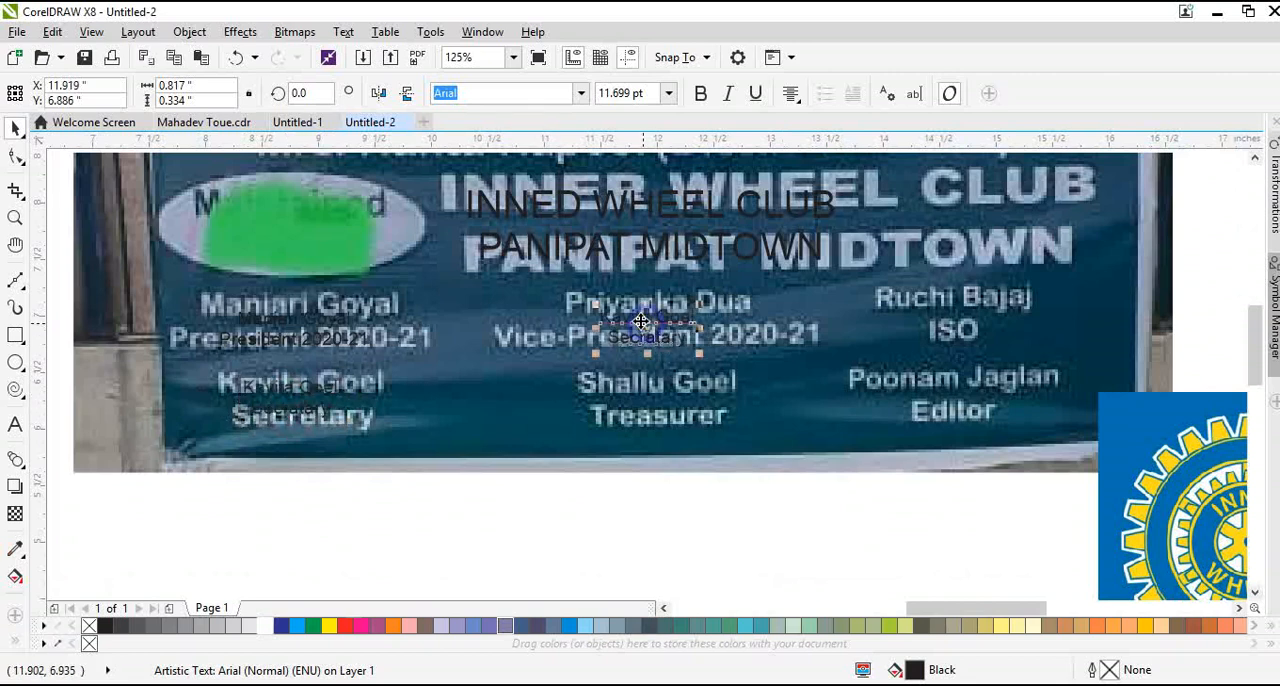
scroll(667, 313, "up", 1)
Replace the copied text with the vice-president's name and a second line "Vice-President 2020-21"
double_click(669, 328)
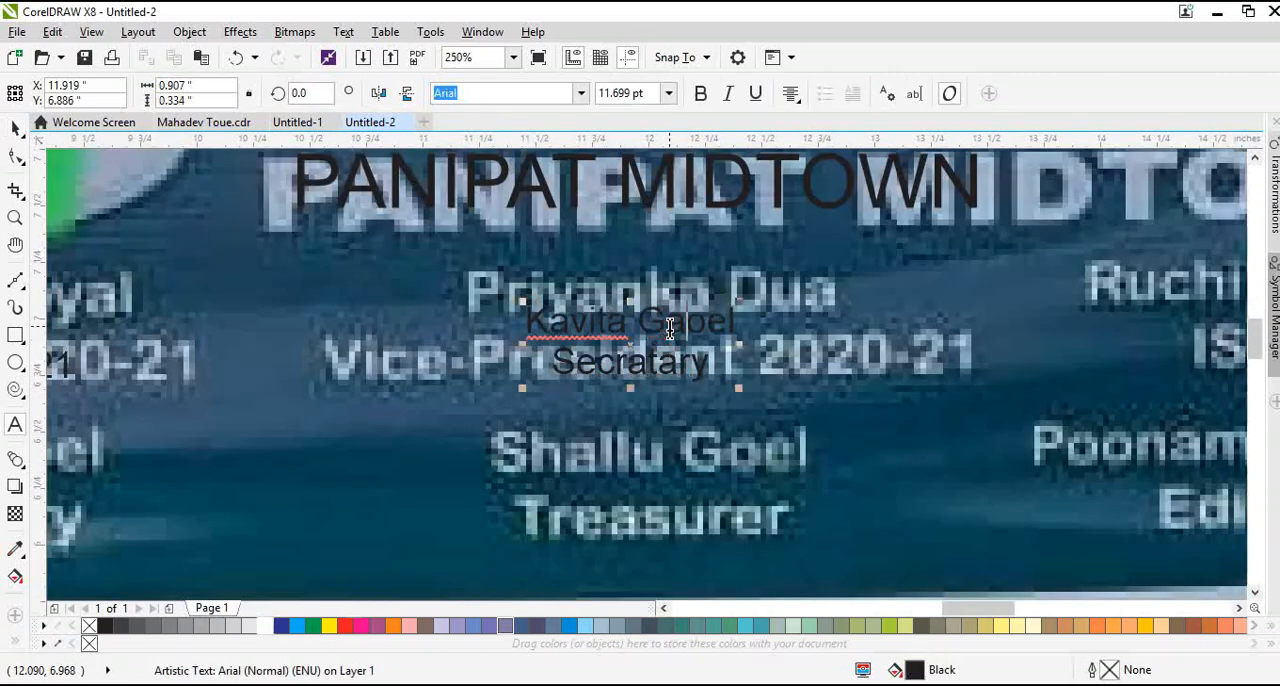
type("a")
key("ctrl+a")
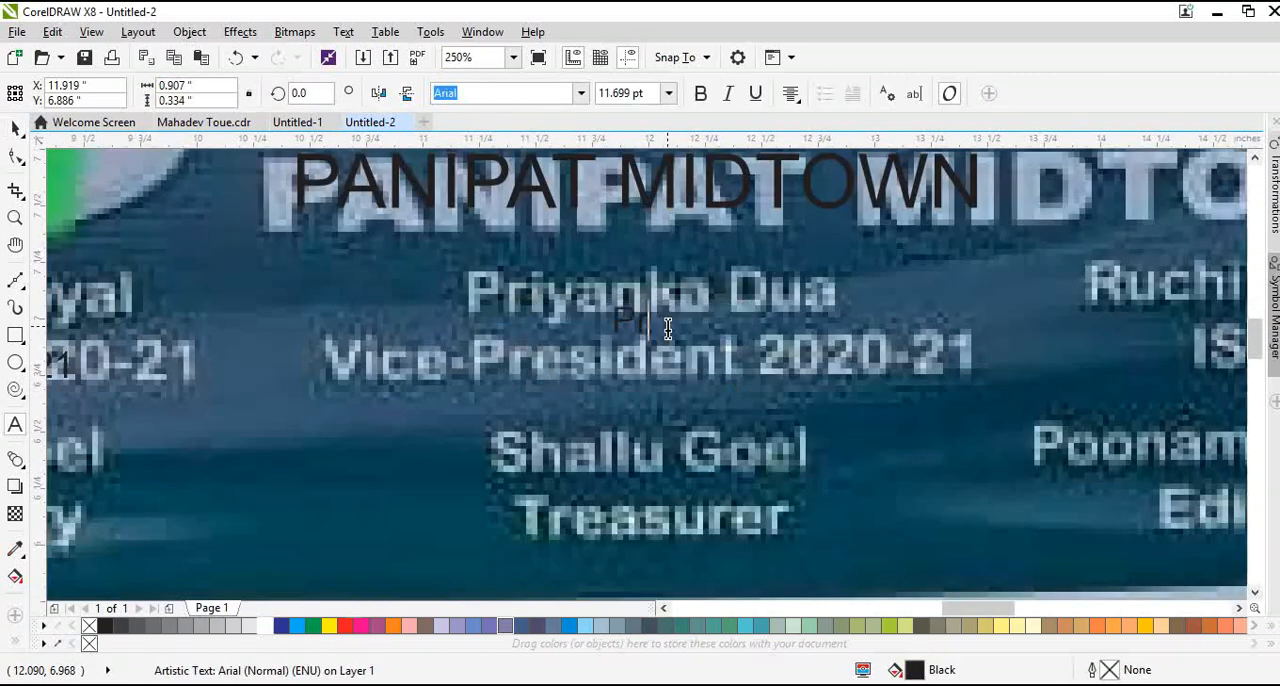
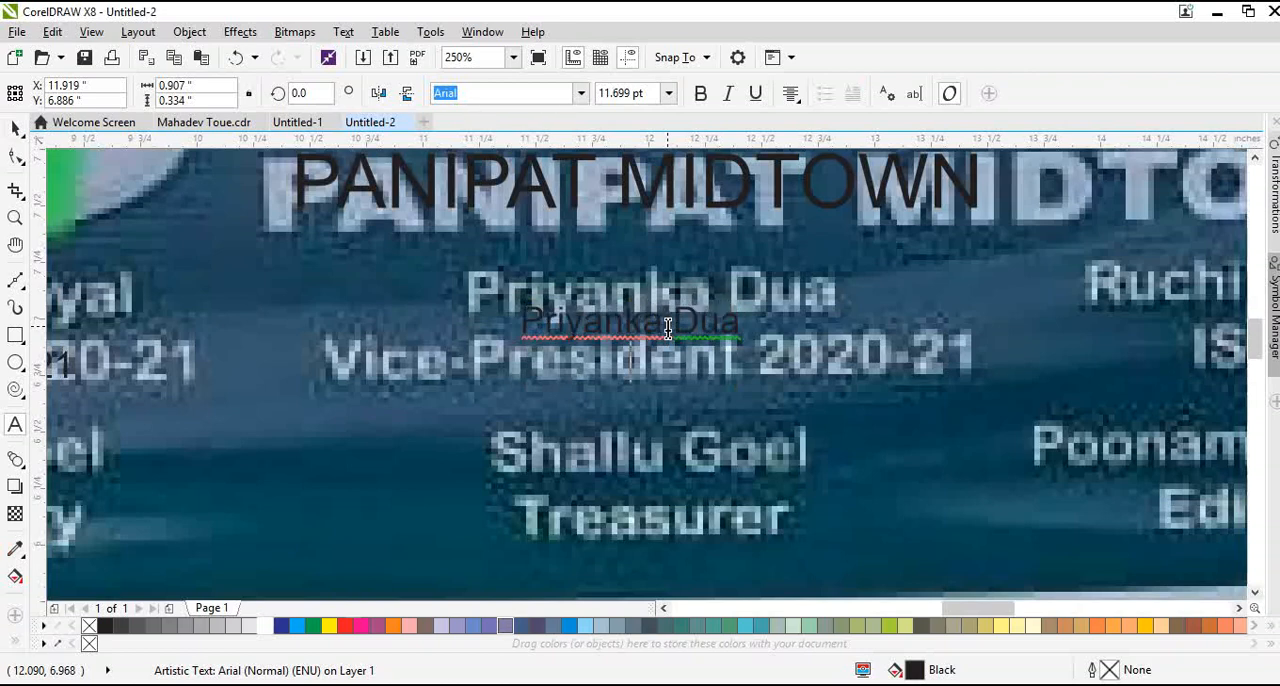
type("Vice-Presid")
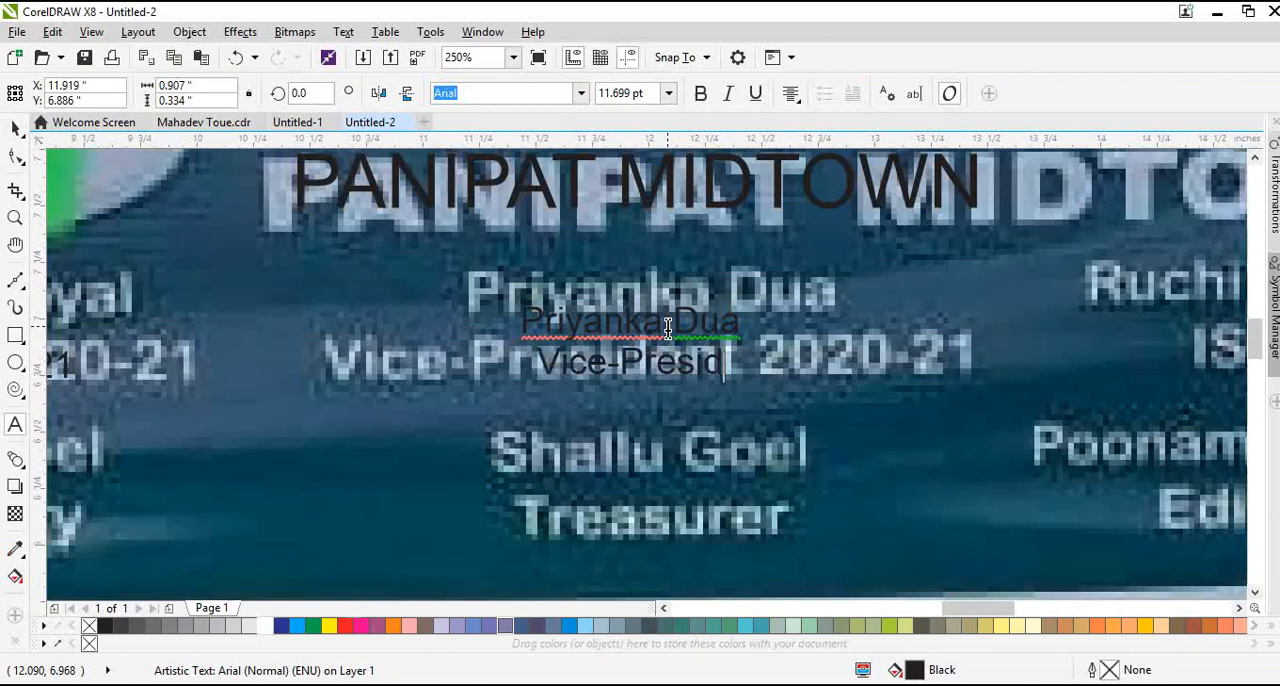
type("ent 2020-21")
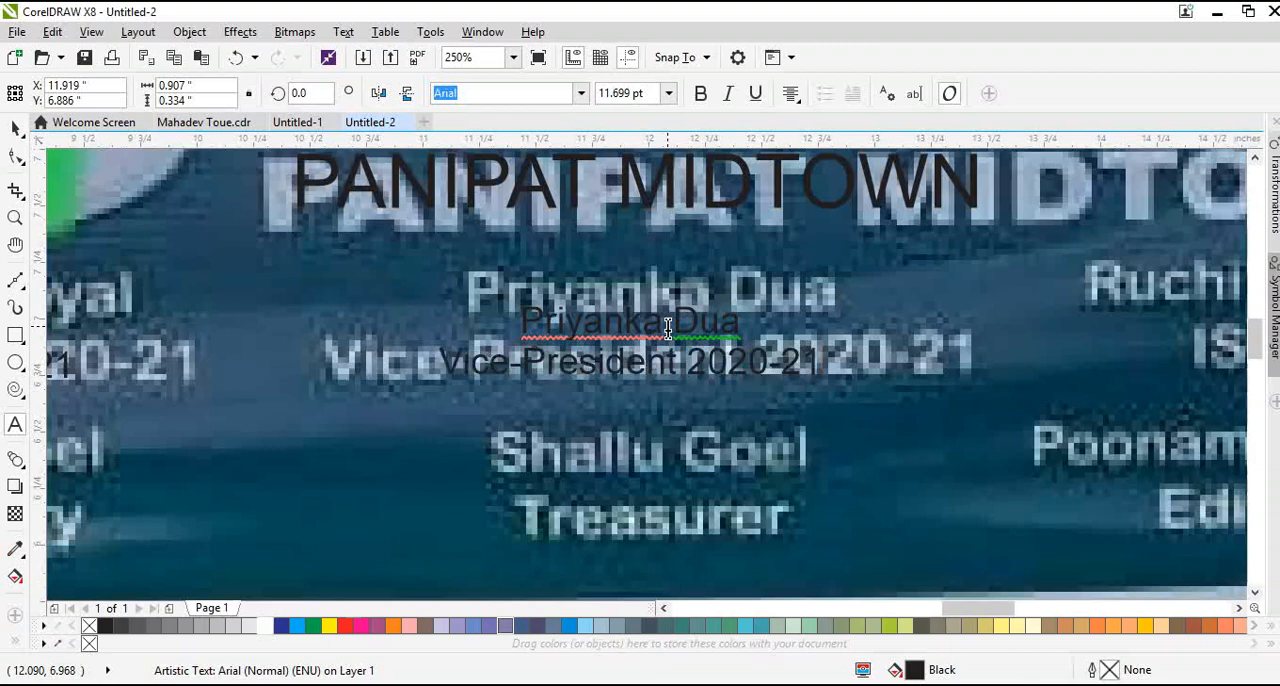
key("ctrl+space")
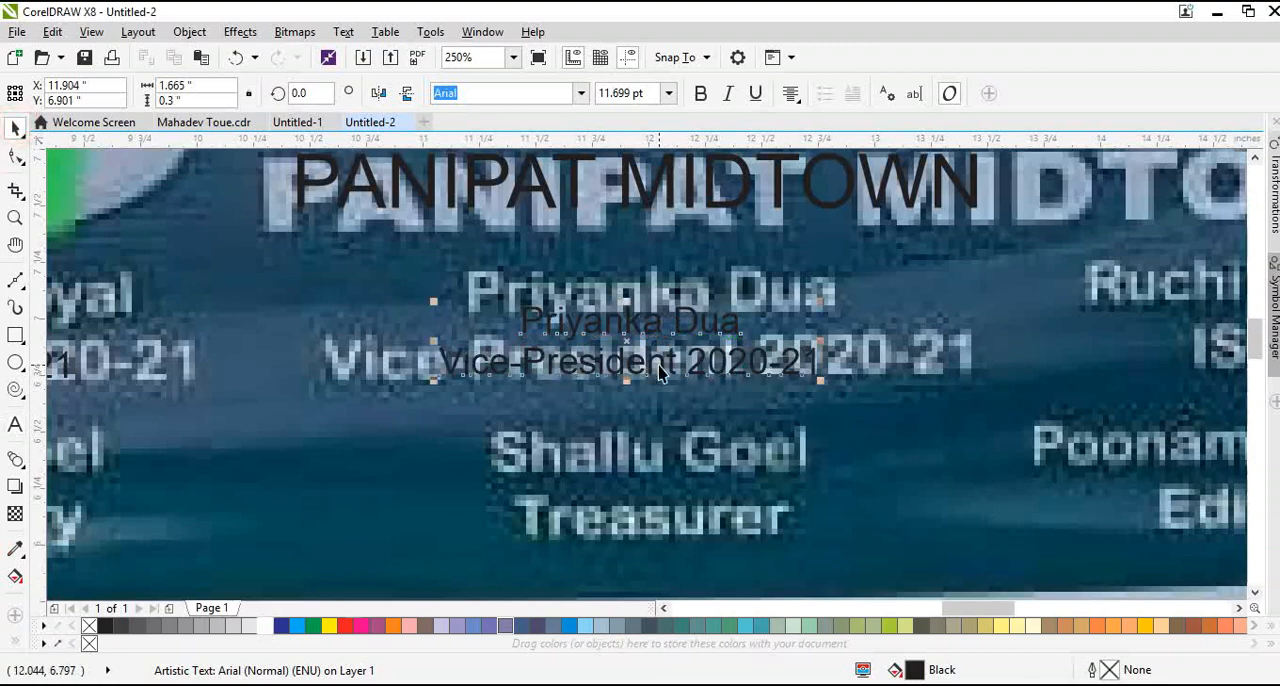
Duplicate the vice-president's text block down over the treasurer's caption in the banner photo
scroll(659, 367, "down", 1)
left_click_drag(650, 357, 668, 459)
right_click(668, 459)
scroll(668, 459, "up", 1)
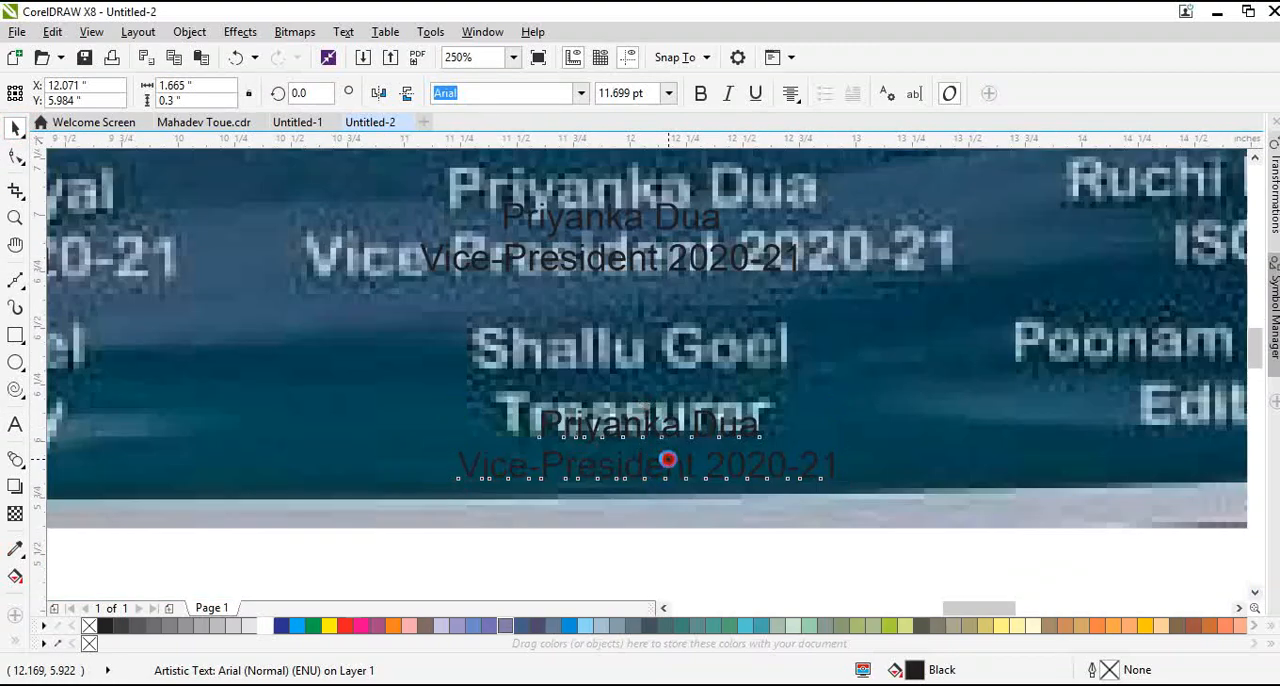
Replace the duplicated text with the treasurer's name and a second line "Treasurer"
double_click(668, 459)
double_click(668, 460)
key("ctrl+a")
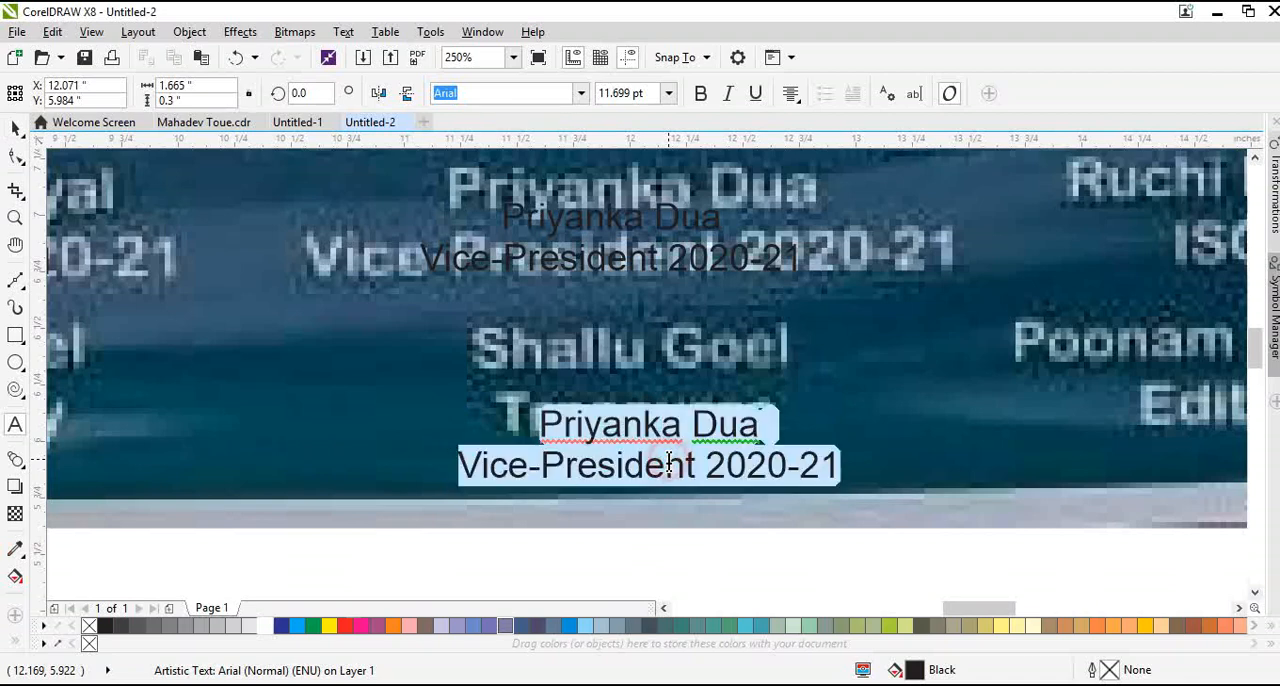
key("Delete")
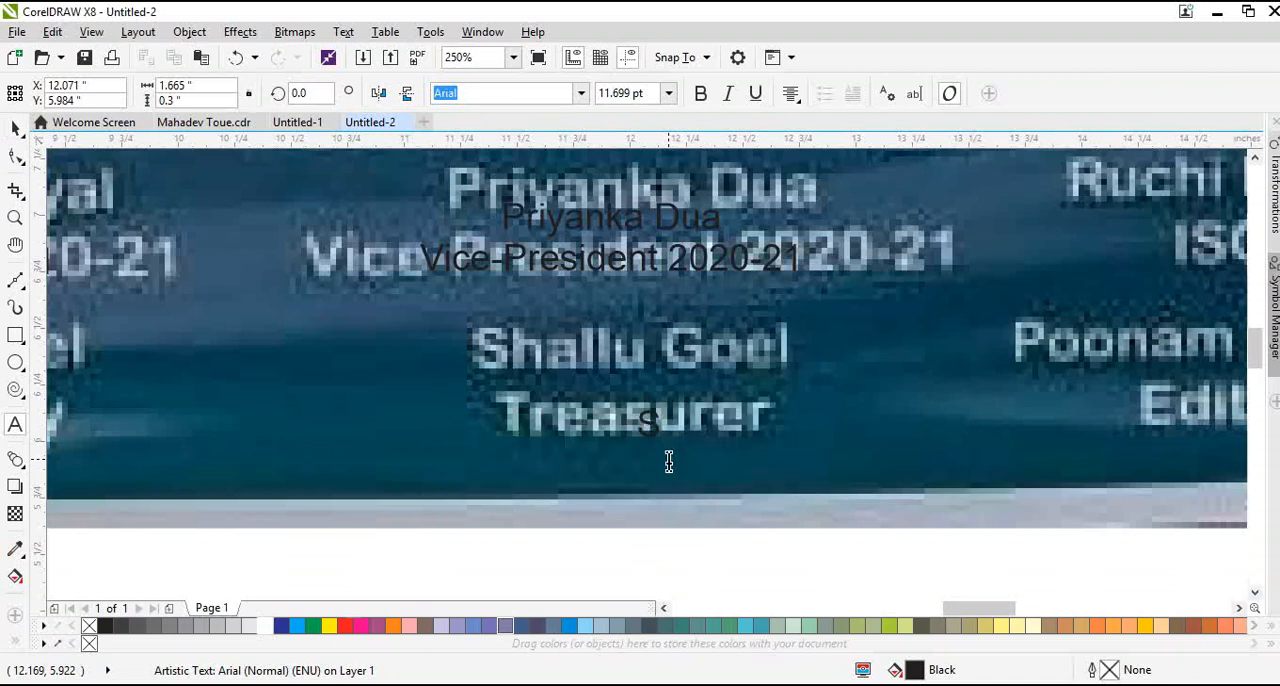
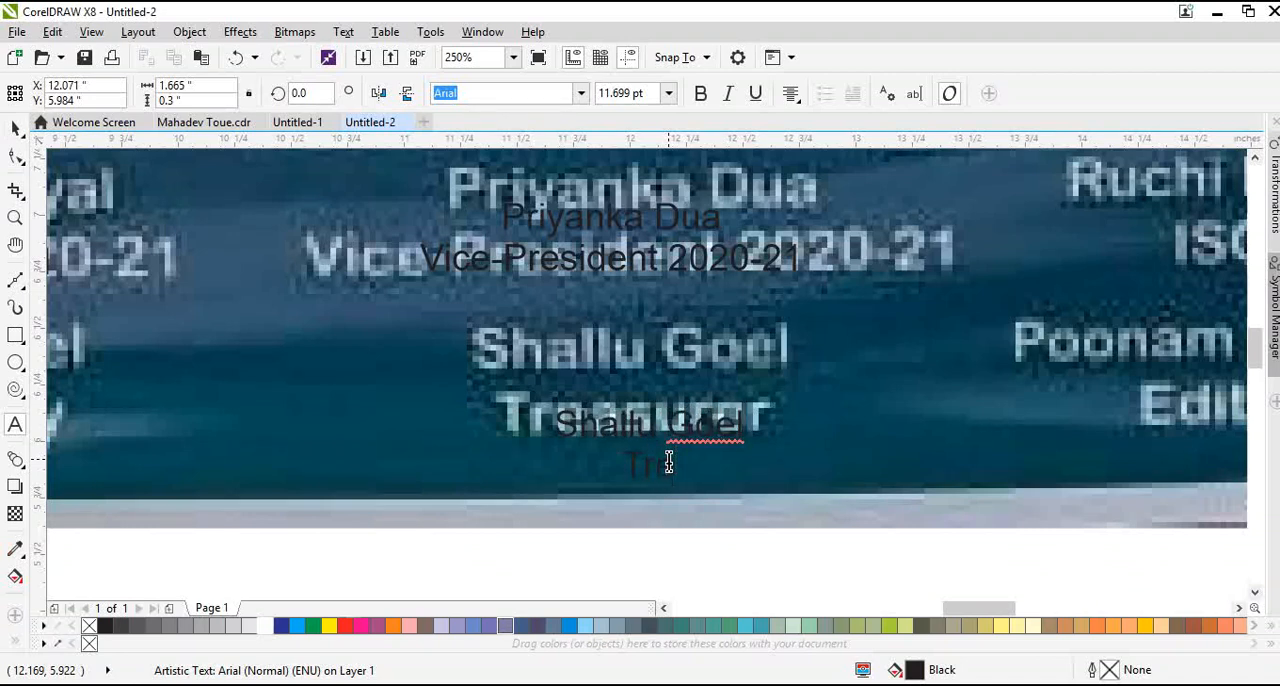
type("Trea")
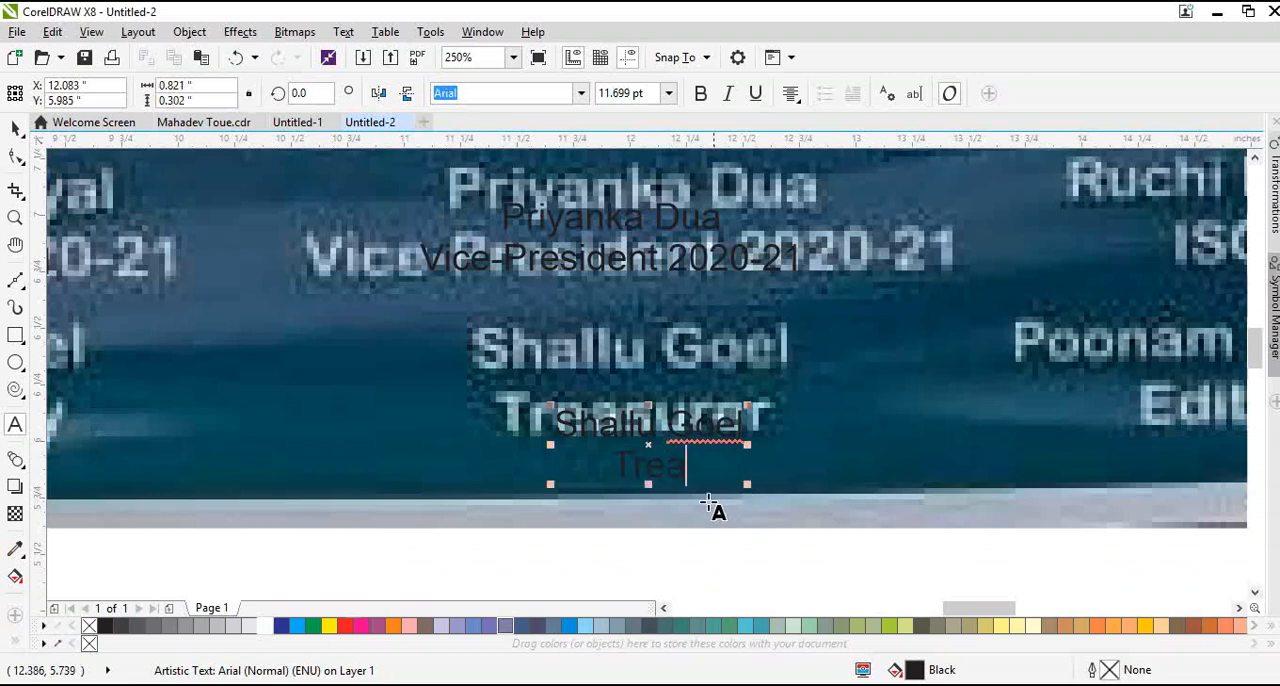
type("surer")
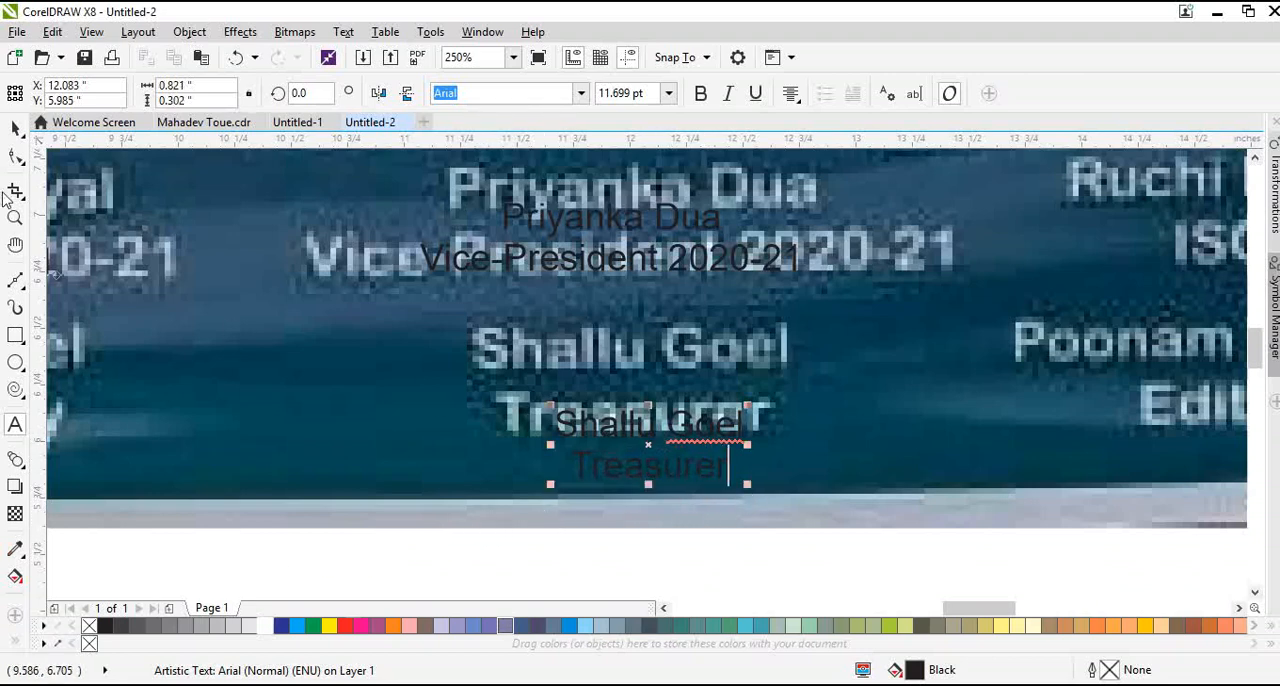
Finish editing the treasurer's text block
left_click(14, 129)
key("F3")
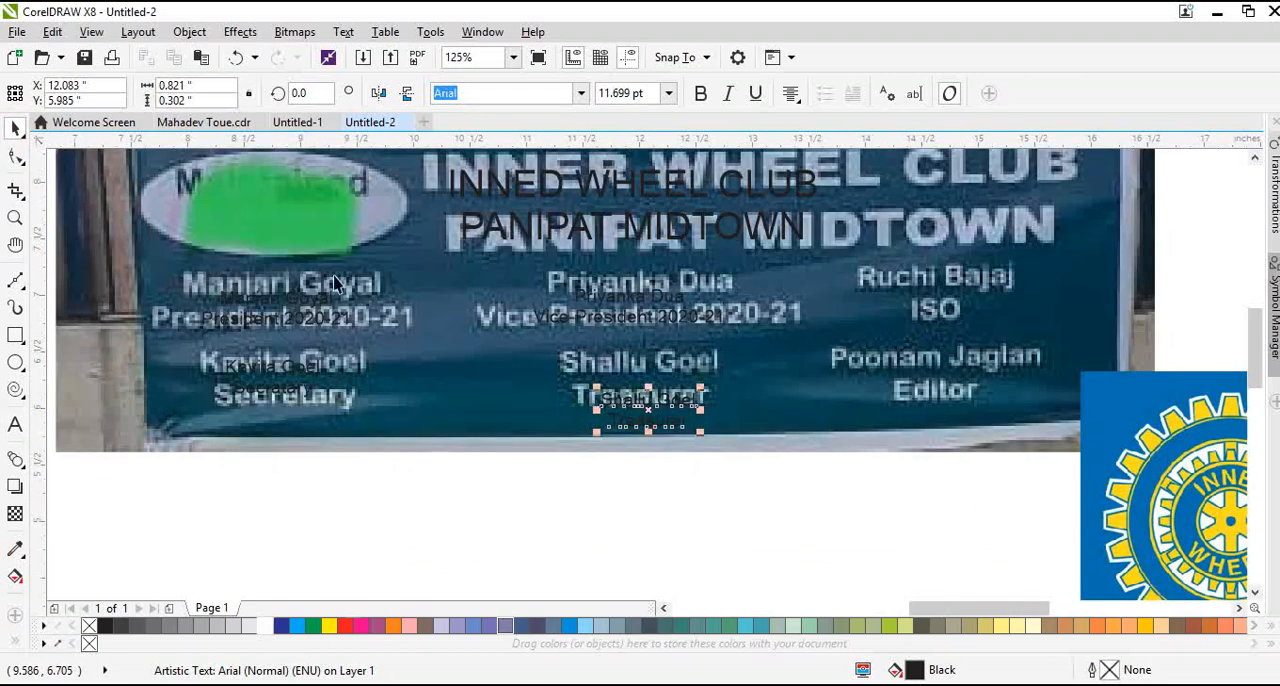
scroll(323, 335, "down", 1)
scroll(680, 293, "up", 1)
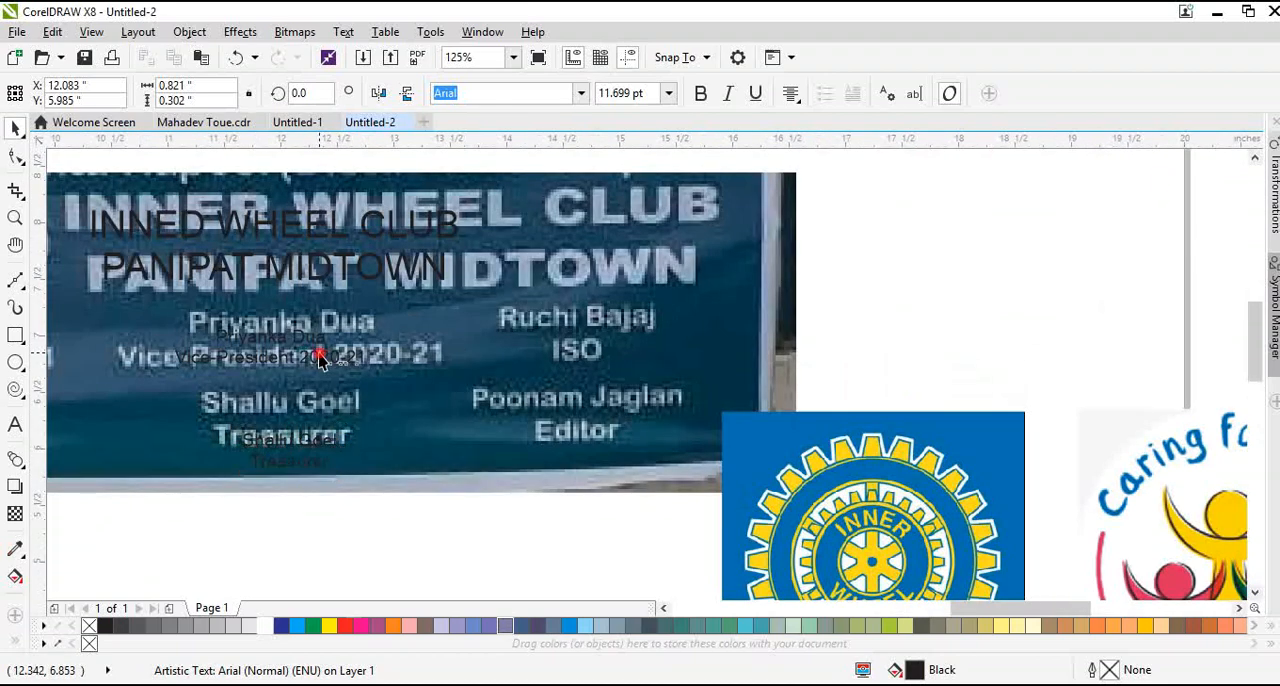
left_click(300, 353)
left_click_drag(298, 353, 636, 368)
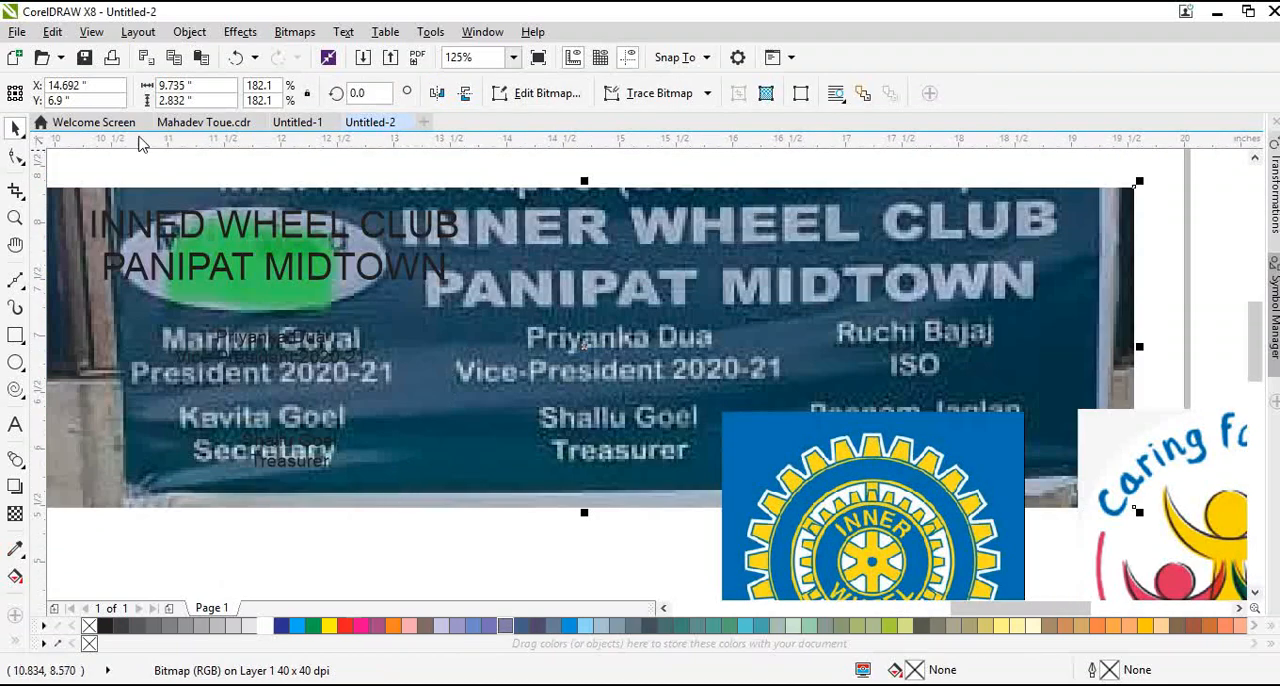
left_click(236, 57)
left_click(437, 578)
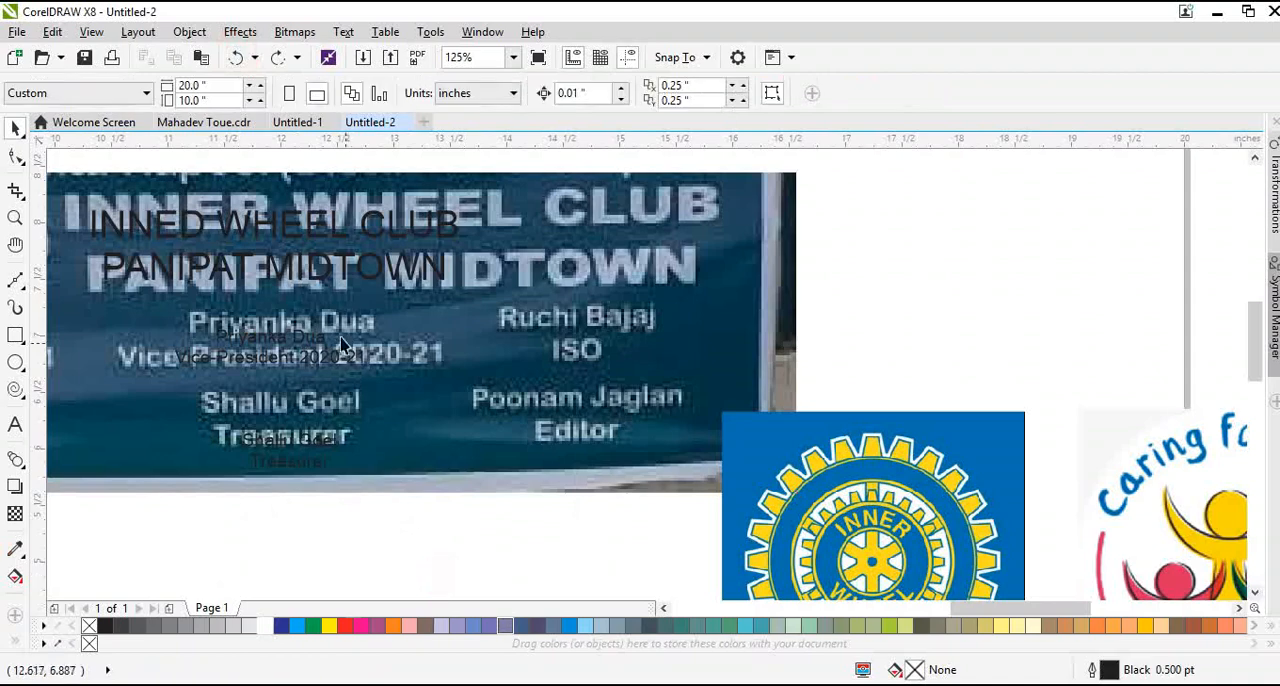
Duplicate the vice-president's text block across over the ISO caption in the banner photo
left_click_drag(305, 340, 651, 343)
scroll(651, 343, "up", 3)
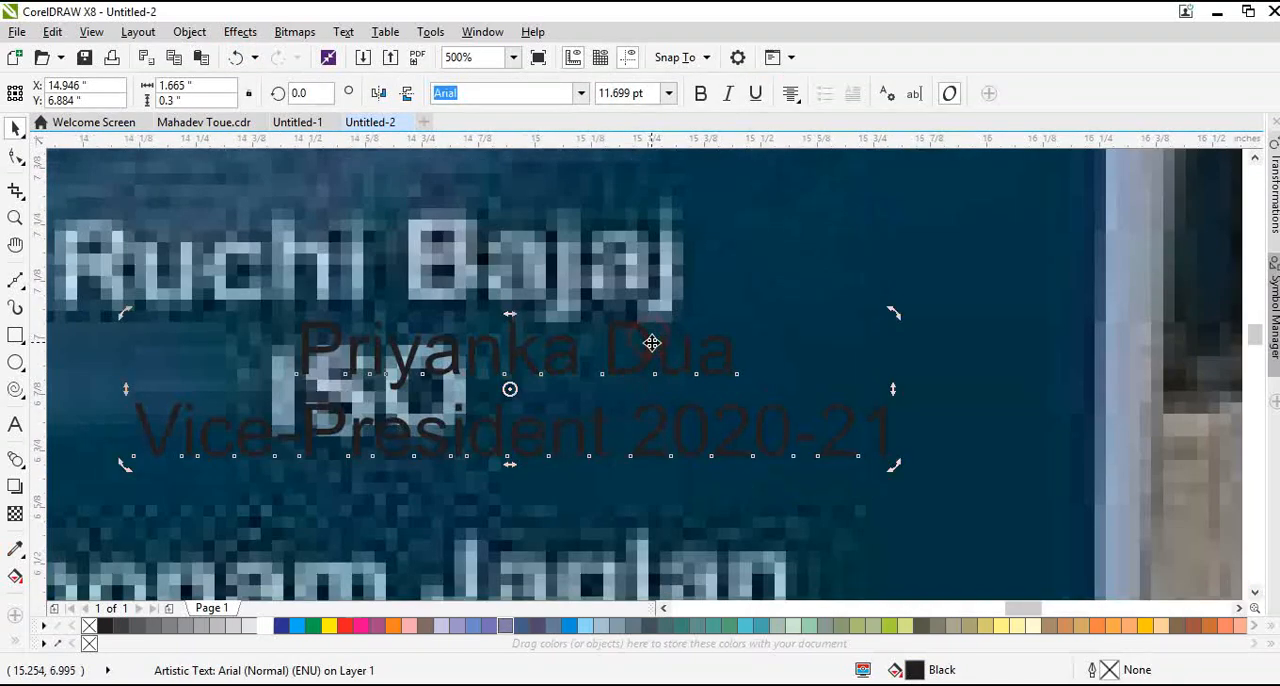
scroll(651, 343, "down", 2)
scroll(651, 345, "up", 1)
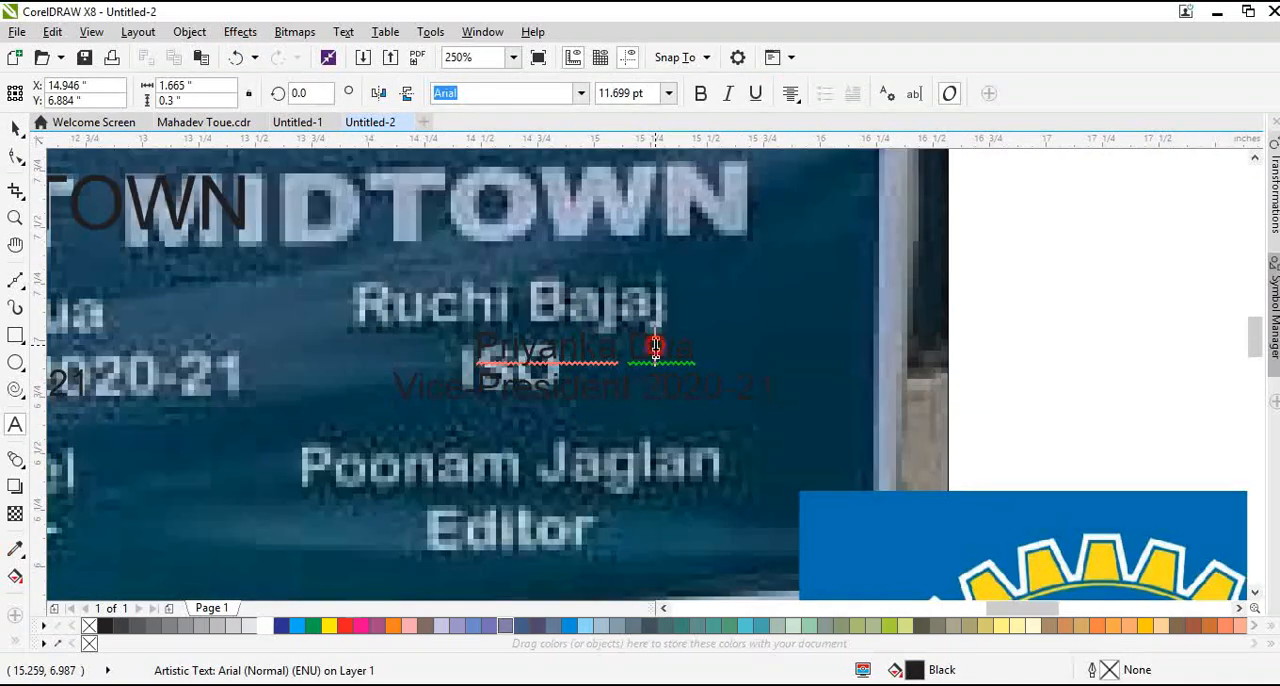
Replace the duplicated text with the ISO office-bearer's name and a second line "ISO"
double_click(655, 346)
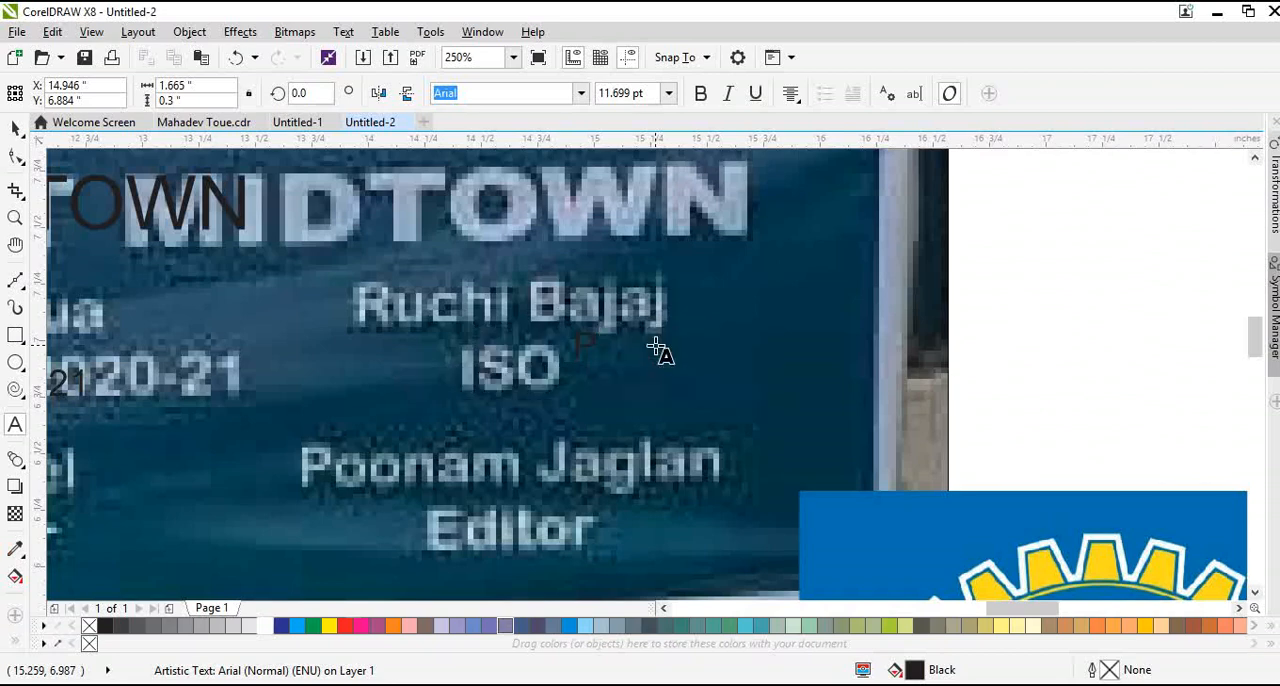
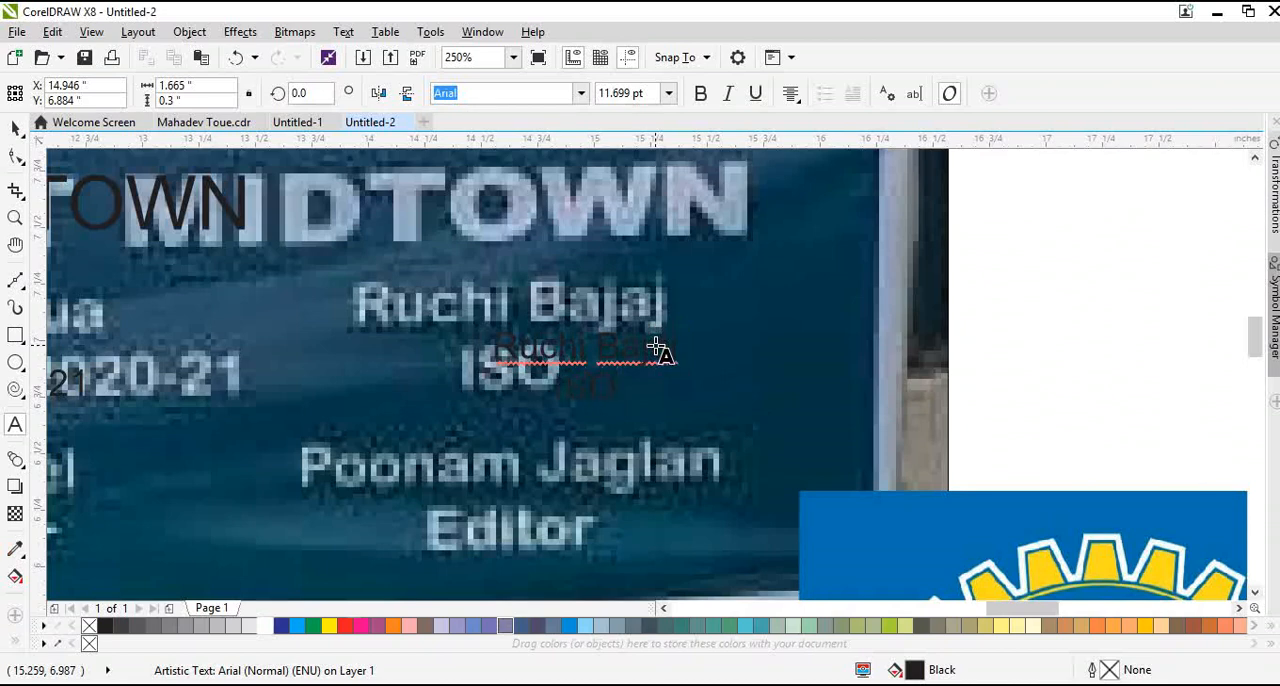
key("Escape")
left_click(15, 128)
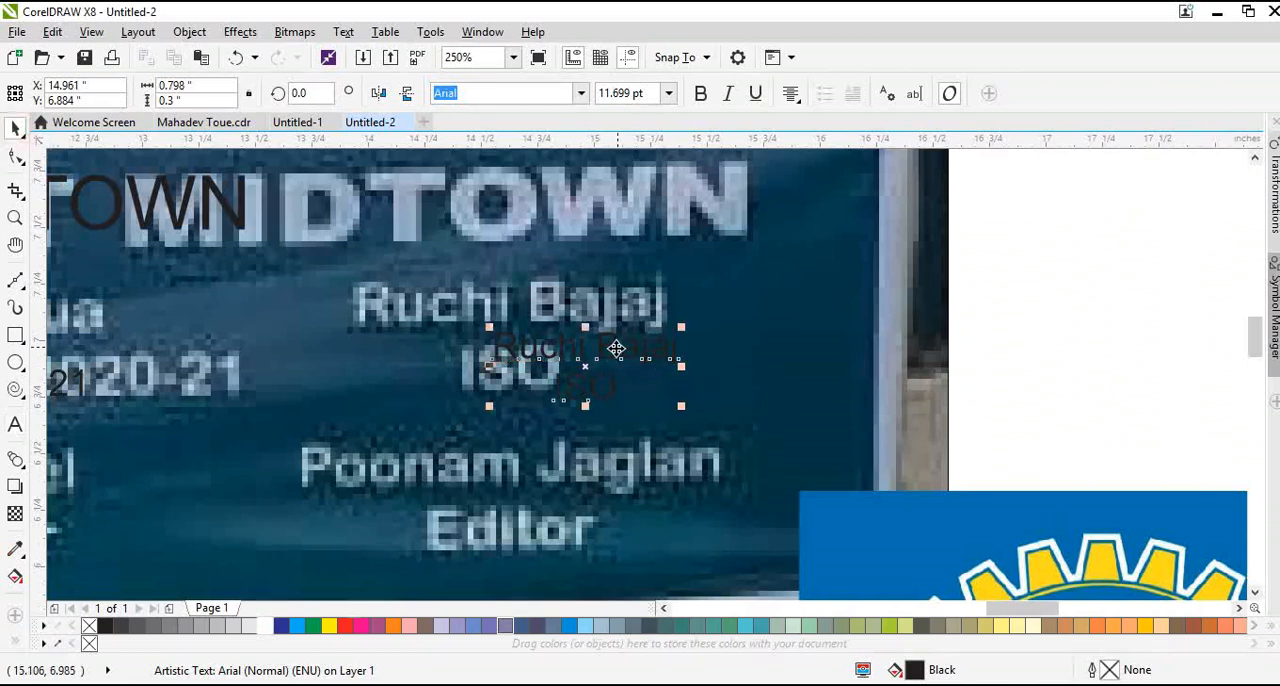
Duplicate the ISO text block over the editor's caption and replace the copy with the editor's name and a second line "Editor"
left_click_drag(612, 350, 569, 478)
right_click(569, 478)
double_click(569, 478)
double_click(569, 478)
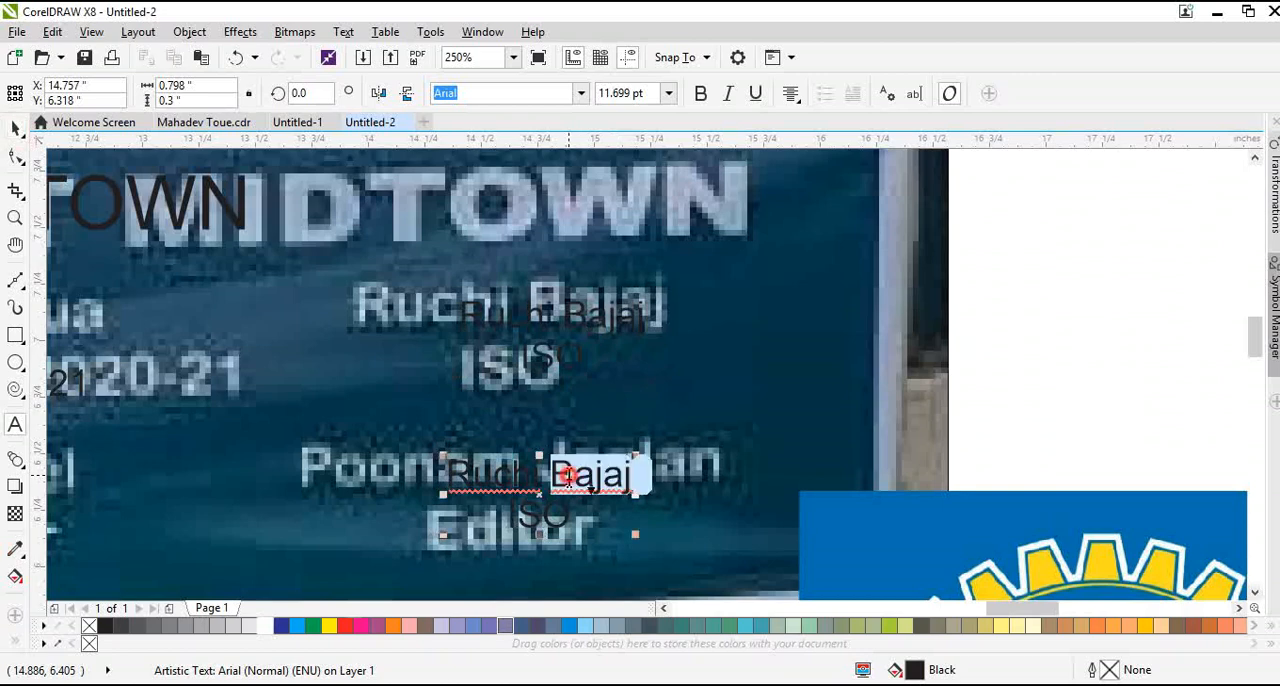
key("ctrl+a")
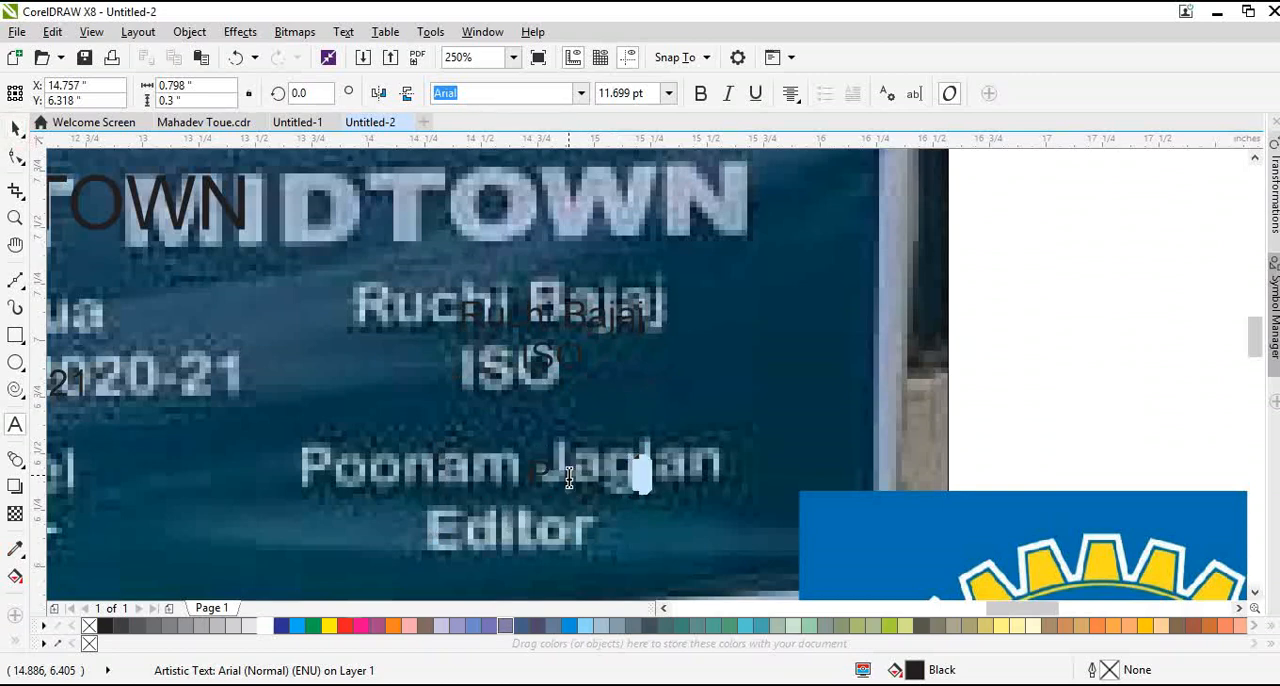
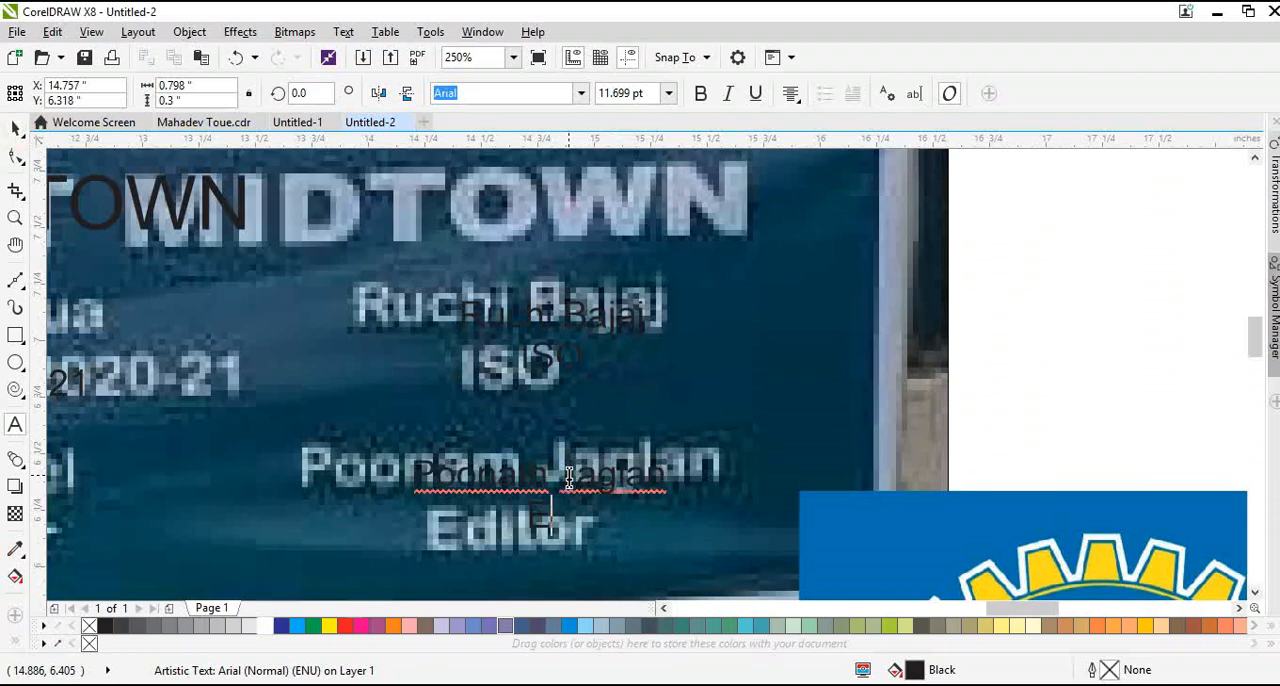
type("ditor")
key("Escape")
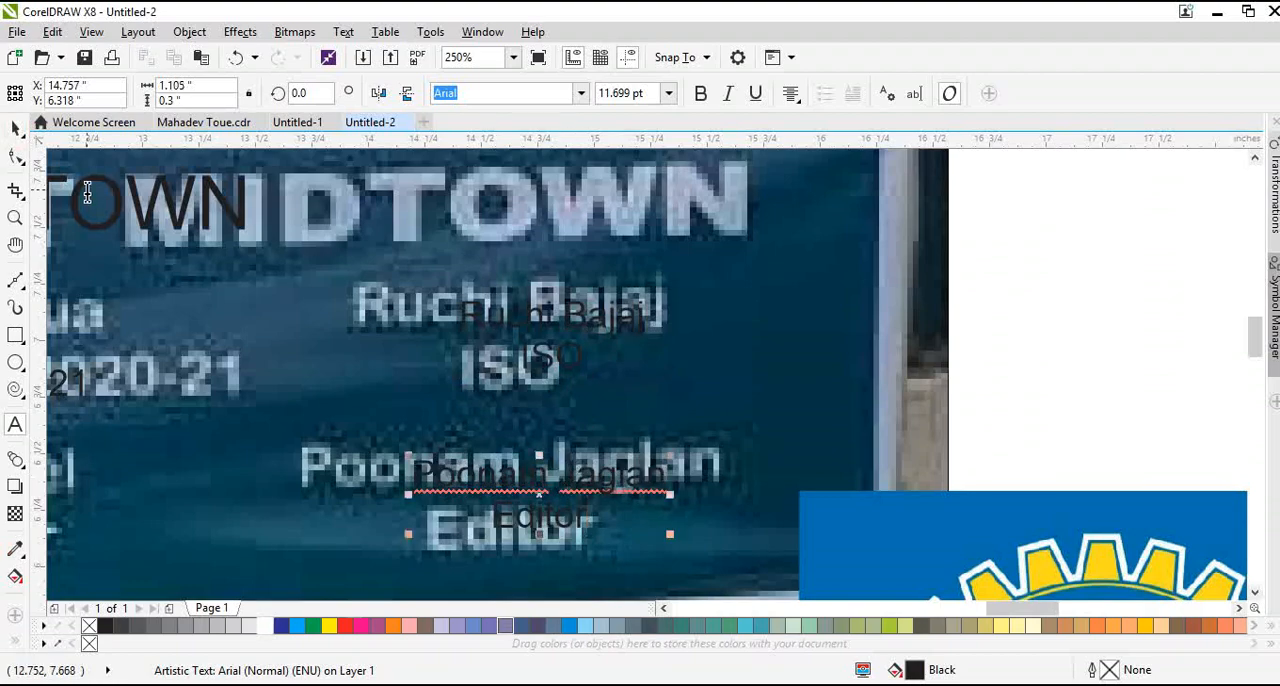
left_click(15, 128)
Move the banner photo off the page to its right side, leaving the typed text on the page
scroll(686, 402, "down", 3)
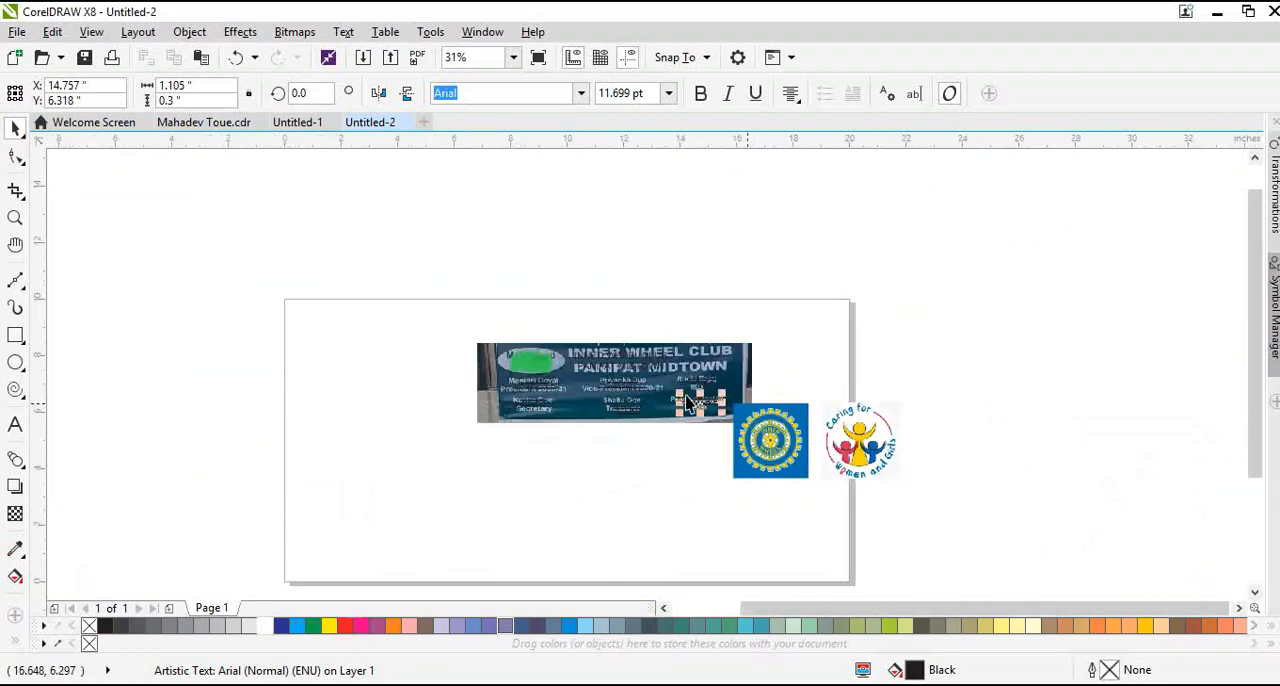
scroll(686, 402, "up", 1)
left_click(650, 402)
scroll(650, 402, "down", 1)
left_click_drag(575, 376, 953, 352)
scroll(551, 423, "up", 1)
scroll(900, 365, "down", 1)
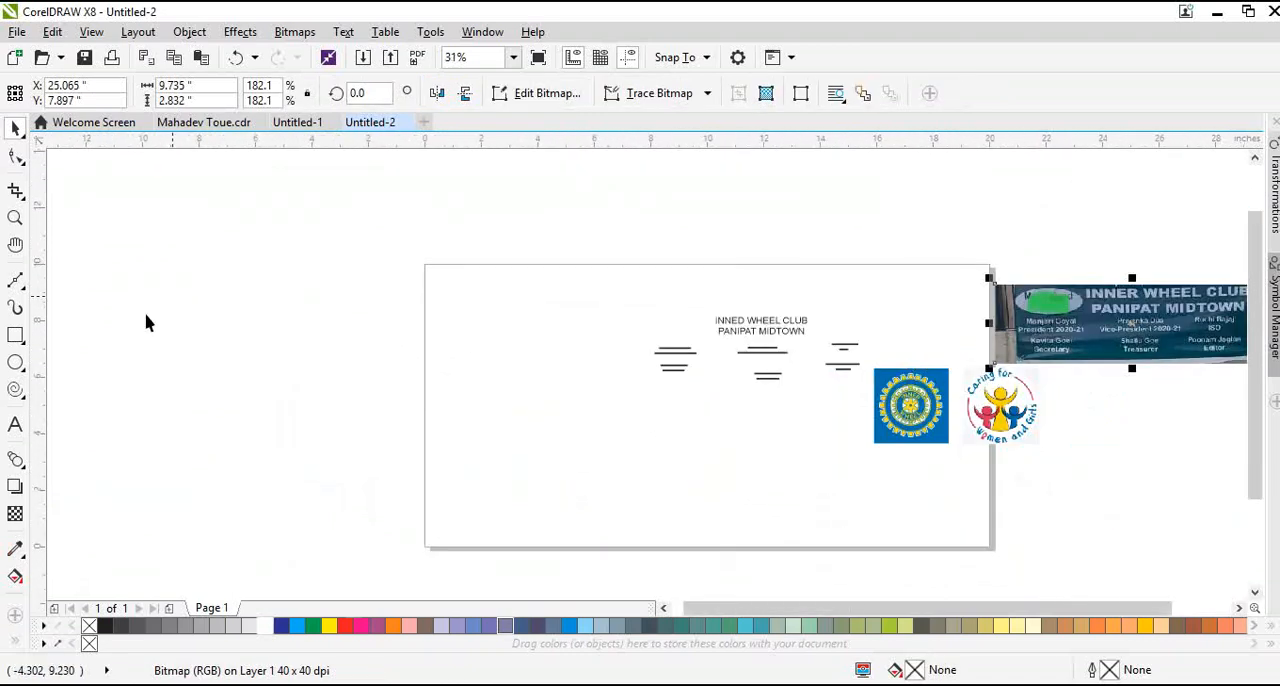
Add a page-sized 20 × 10 inch rectangle and fill it with the blue sampled from the Inner Wheel logo's background
double_click(16, 338)
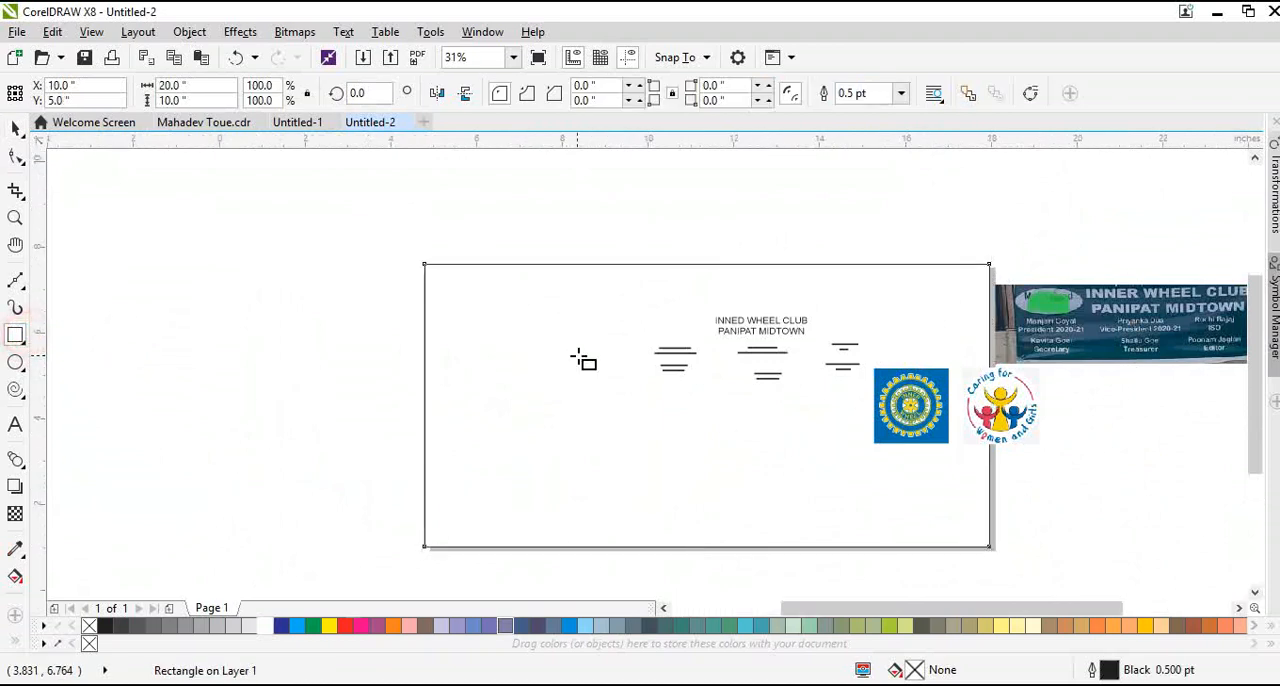
scroll(583, 360, "up", 1)
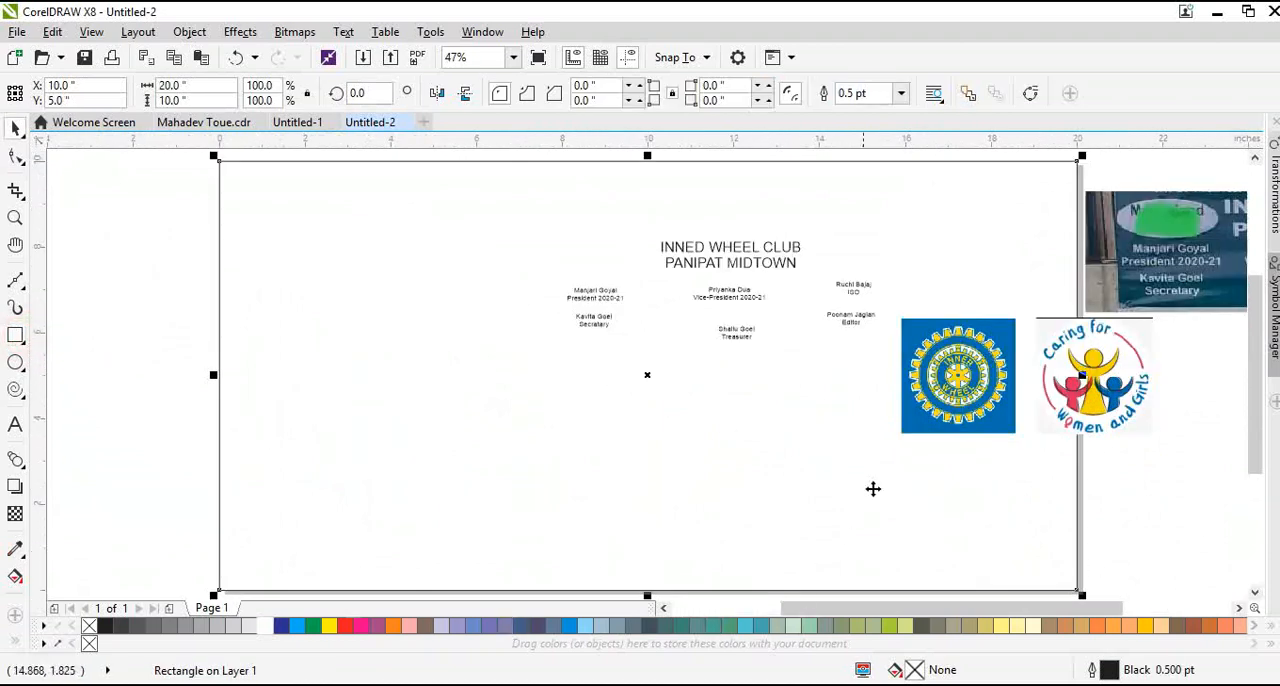
left_click(920, 431)
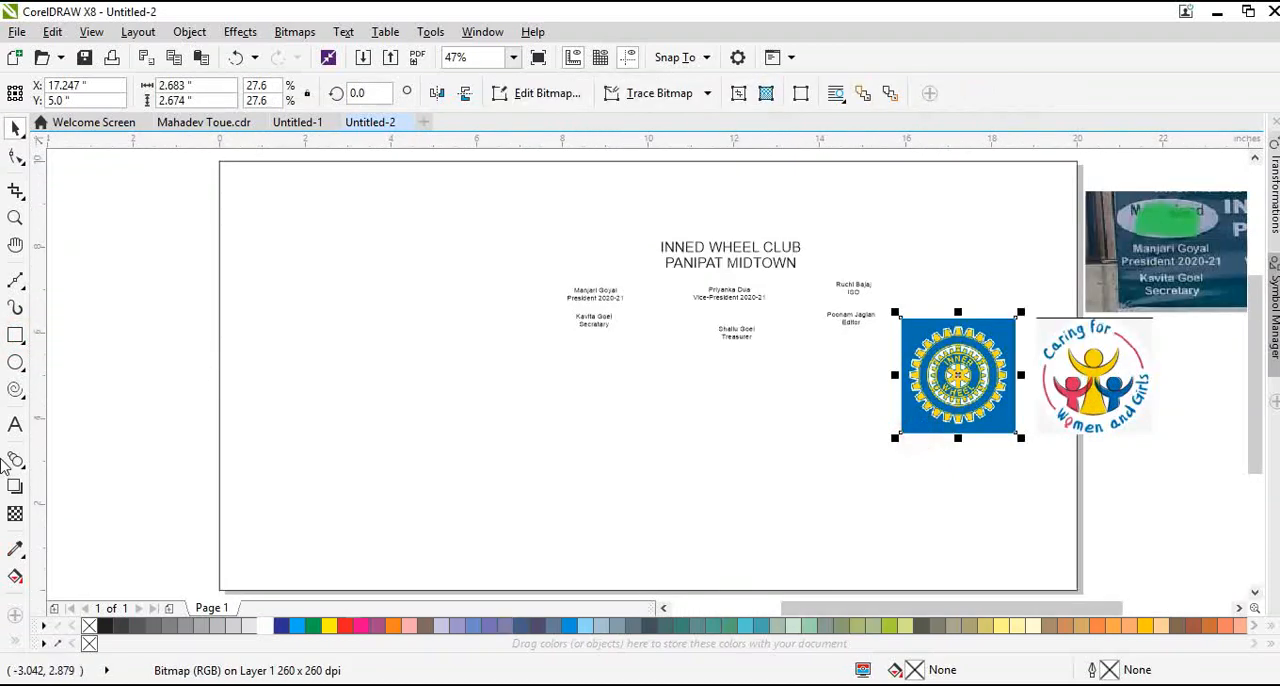
left_click(16, 550)
left_click(920, 423)
left_click(871, 449)
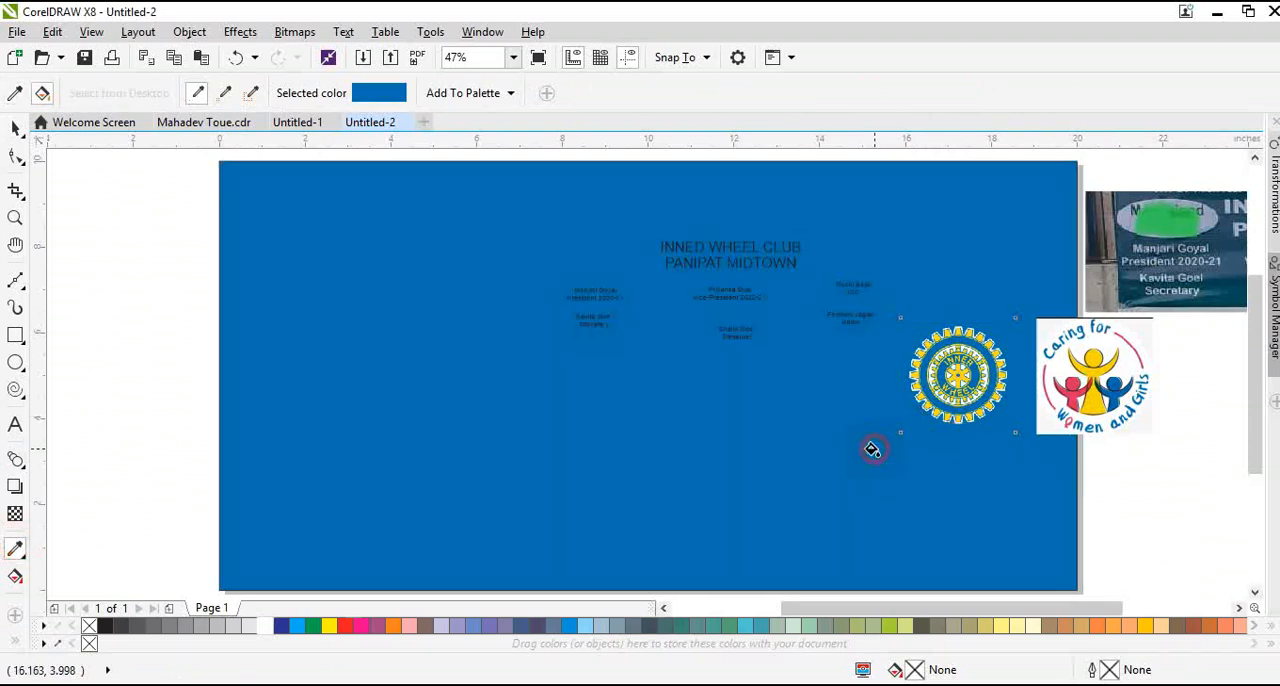
left_click(661, 354)
Move the Inner Wheel logo to the blue background's upper-left corner and scale it down to about 2.3 inches wide
left_click_drag(960, 395, 336, 268)
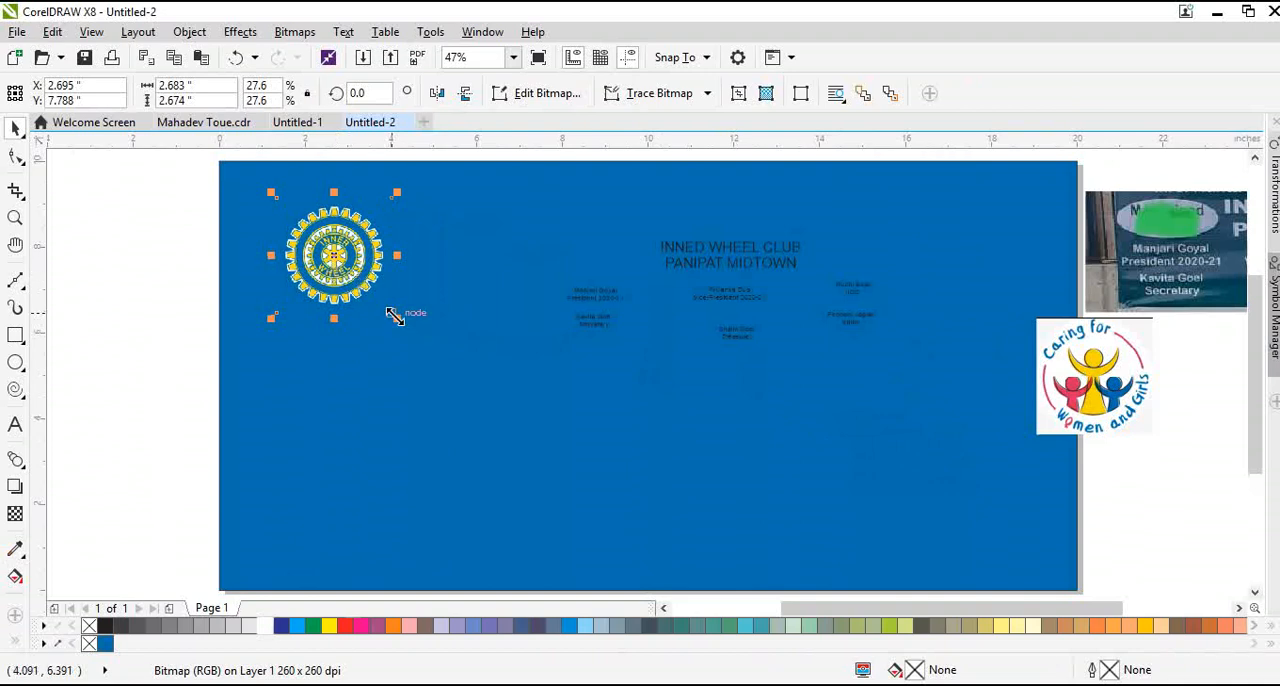
left_click_drag(397, 317, 380, 298)
left_click_drag(334, 253, 301, 231)
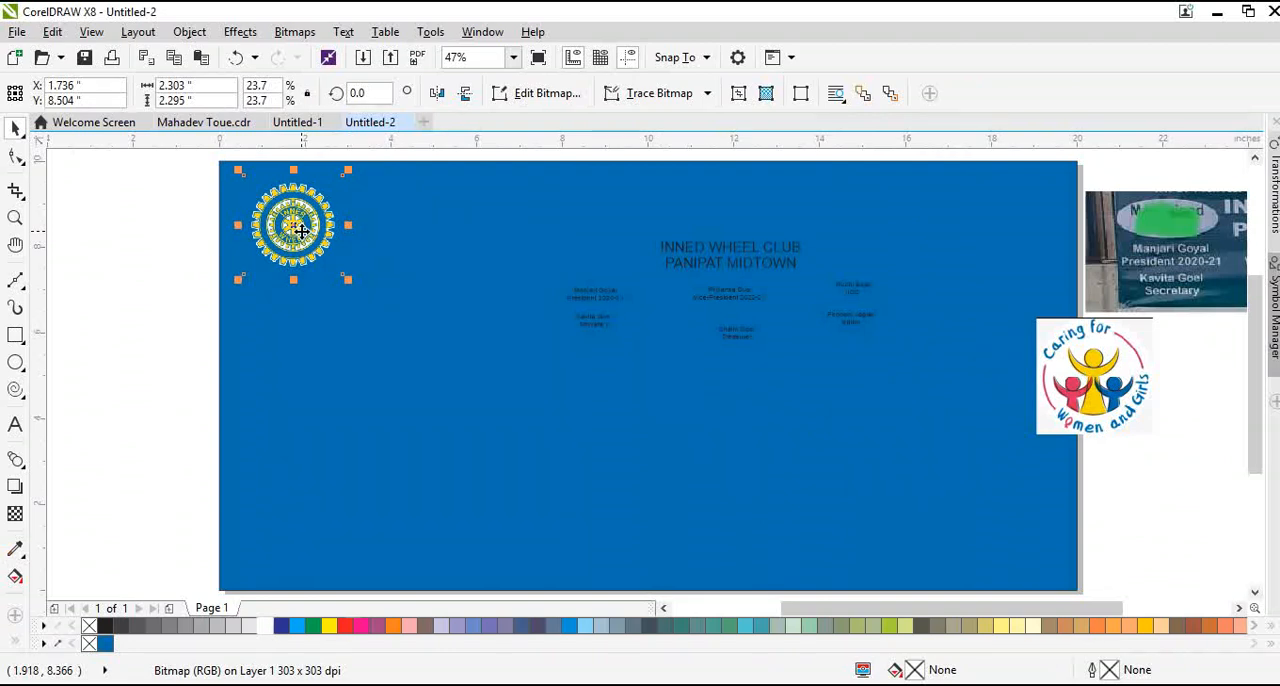
left_click_drag(287, 228, 286, 234)
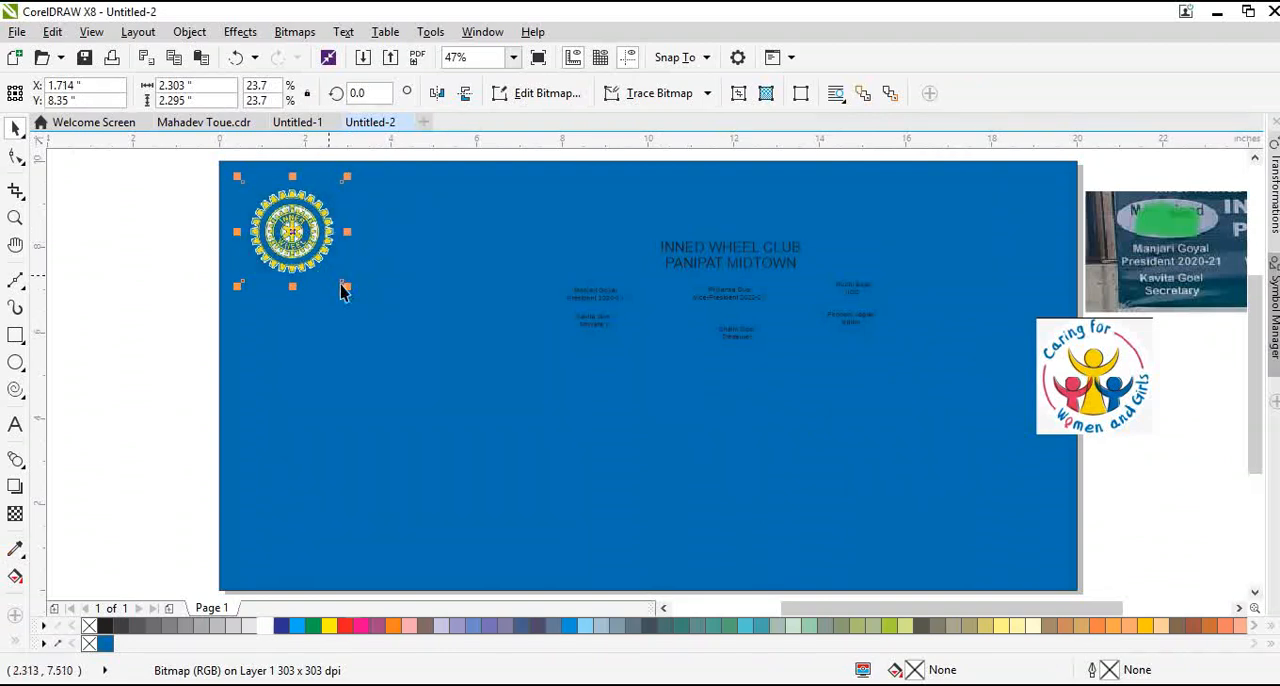
Move the "Caring for Women and Girls" logo onto the right end of the blue background, above mid-height
left_click_drag(1074, 413, 947, 289)
scroll(286, 177, "up", 4)
scroll(260, 220, "down", 2)
scroll(260, 220, "up", 2)
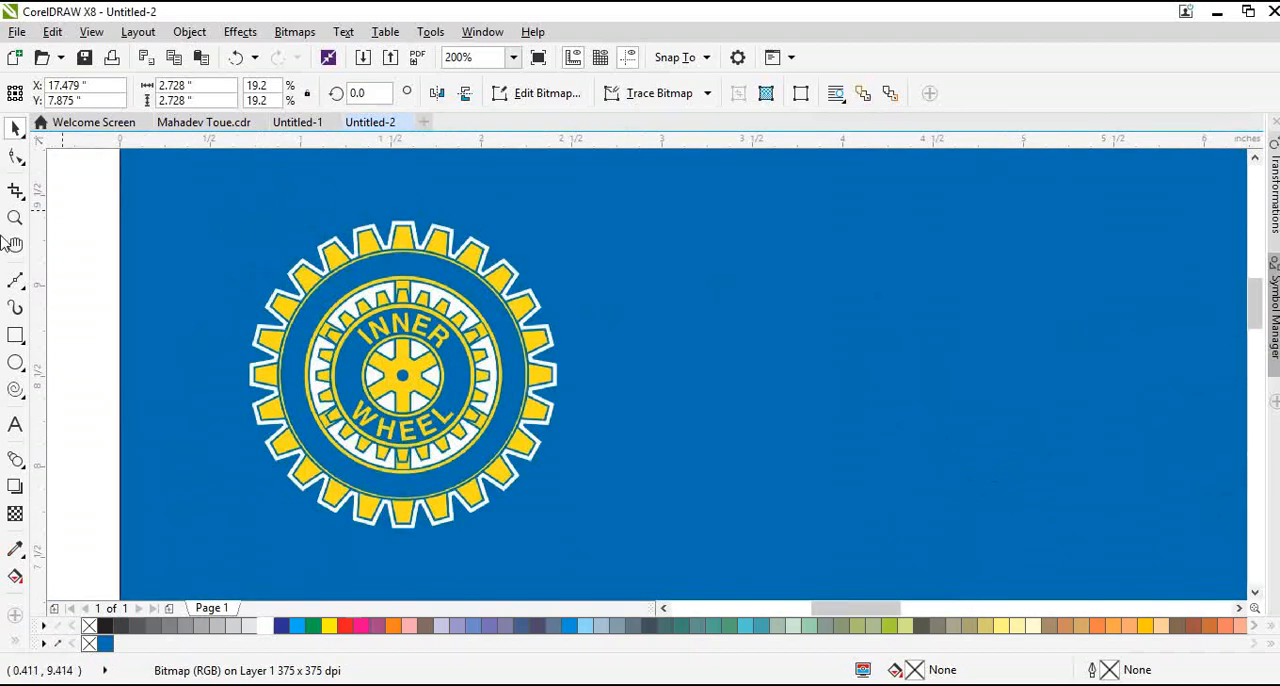
Draw an ellipse around the Inner Wheel logo and set its width and height to 2 inches
left_click(15, 362)
scroll(251, 266, "down", 2)
left_click_drag(228, 228, 408, 410)
double_click(172, 85)
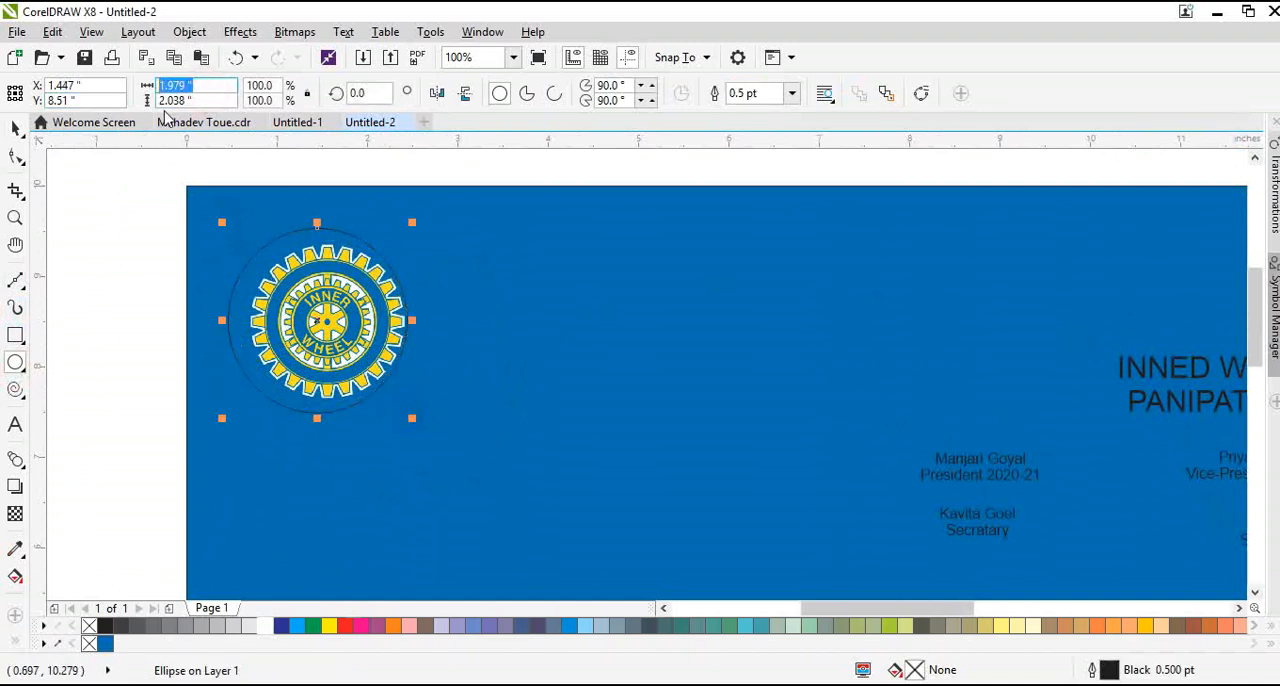
key("Tab")
type("2.")
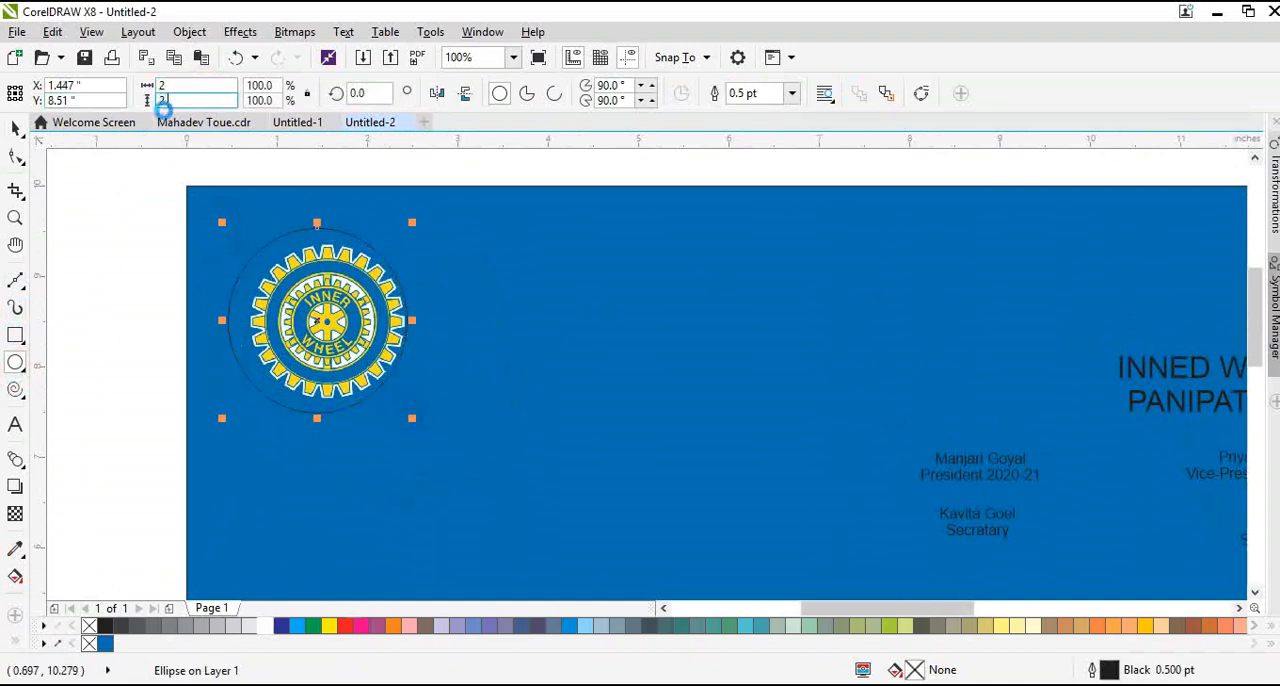
key("Return")
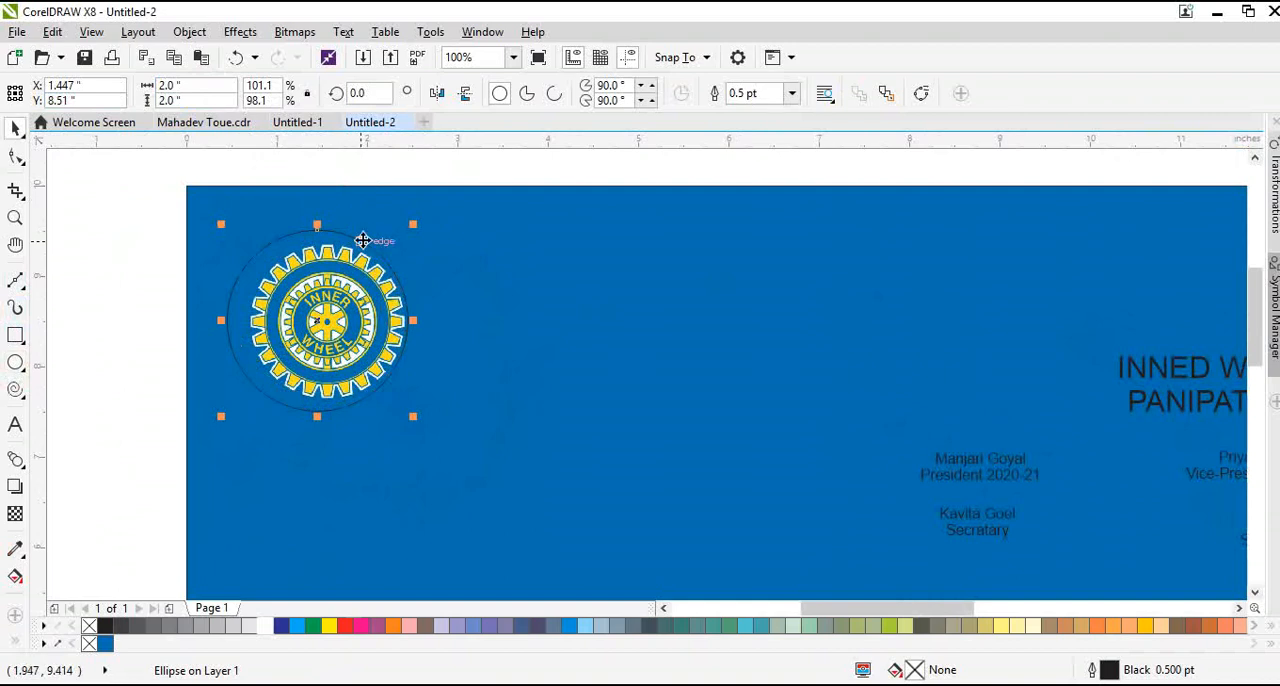
Give the circle around the Inner Wheel logo a white outline 4 pt wide
key("F12")
type("4")
key("Return")
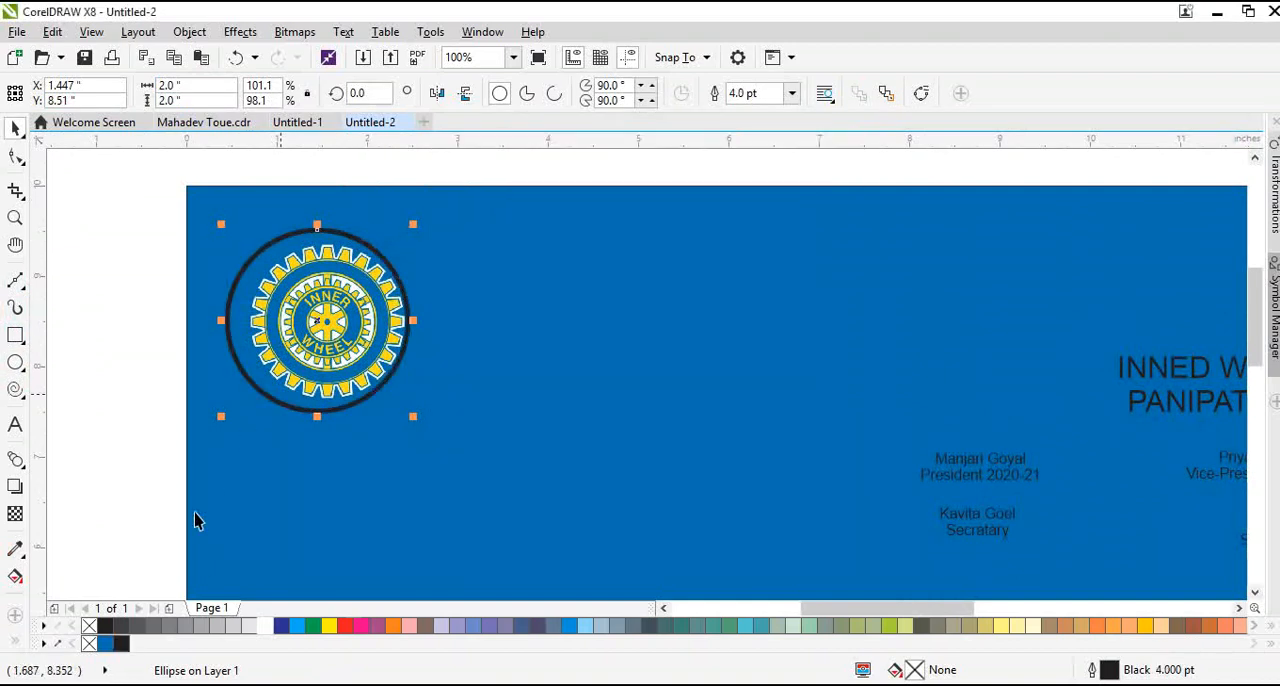
right_click(265, 627)
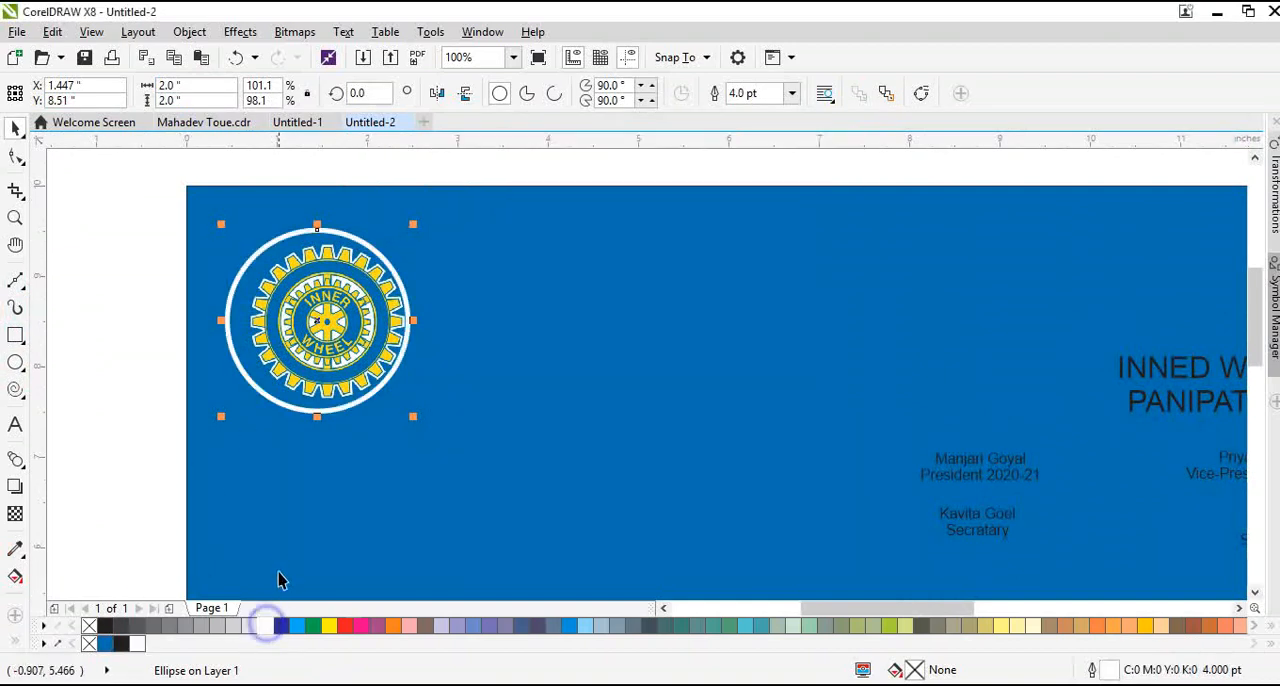
Bring the Inner Wheel logo bitmap in front of the white circle
key("Page_Down")
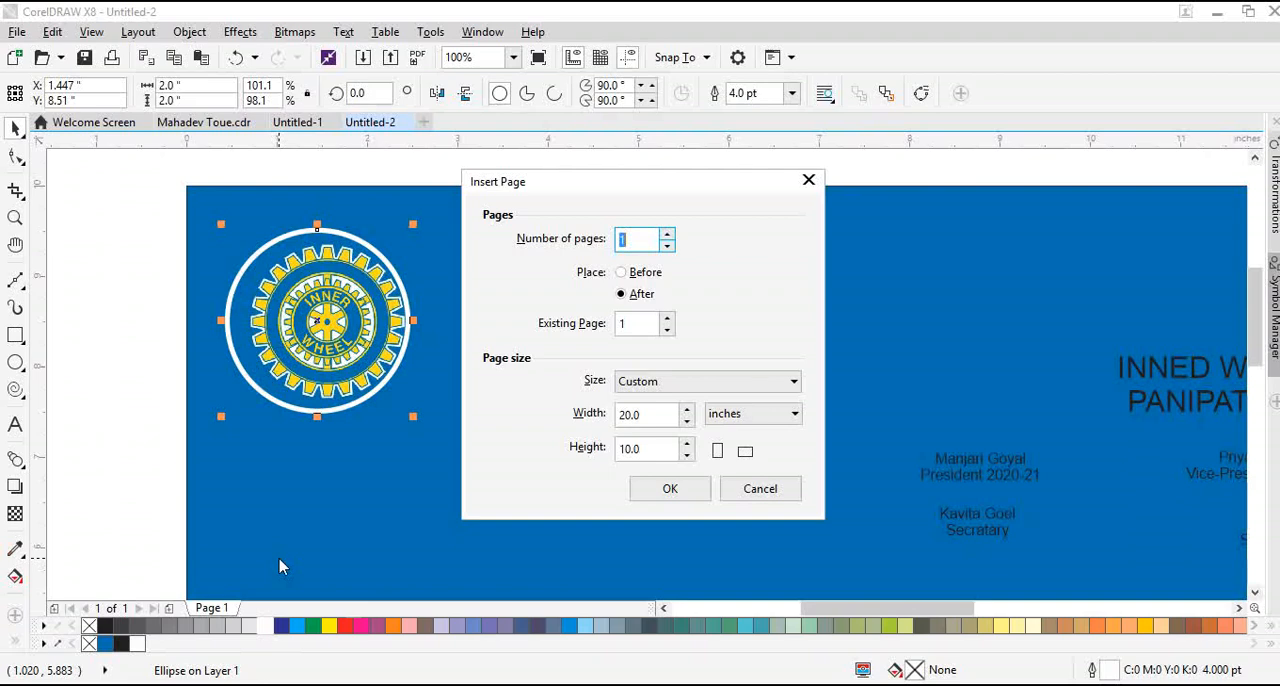
left_click(762, 498)
left_click(249, 238)
key("shift+Page_Up")
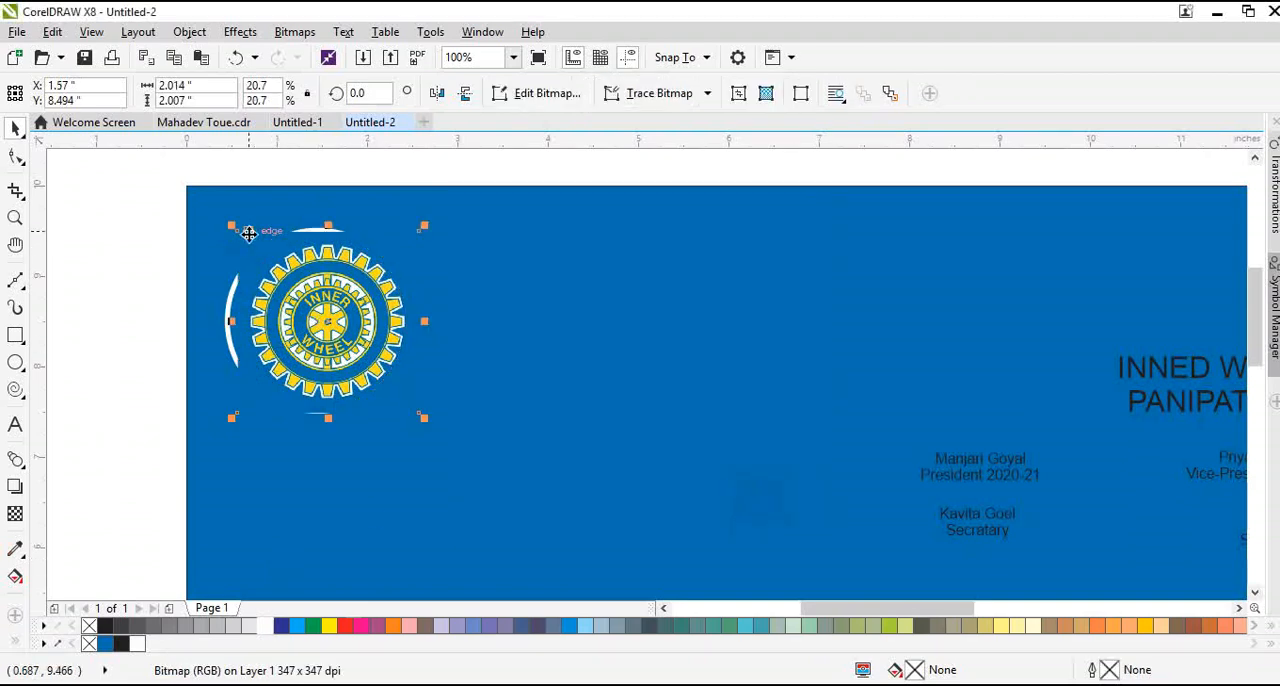
Center the Inner Wheel logo on the white circle and PowerClip it inside
mouse_move(315, 308)
left_mouse_down()
mouse_move(382, 306)
mouse_move(260, 303)
mouse_move(293, 305)
left_mouse_up()
right_click(382, 306)
left_click(468, 120)
left_click(277, 273)
Enlarge the clipped Inner Wheel logo to about 2.19 inches wide and shift it slightly down within the circle
left_click(329, 306, "alt")
scroll(299, 288, "up", 1)
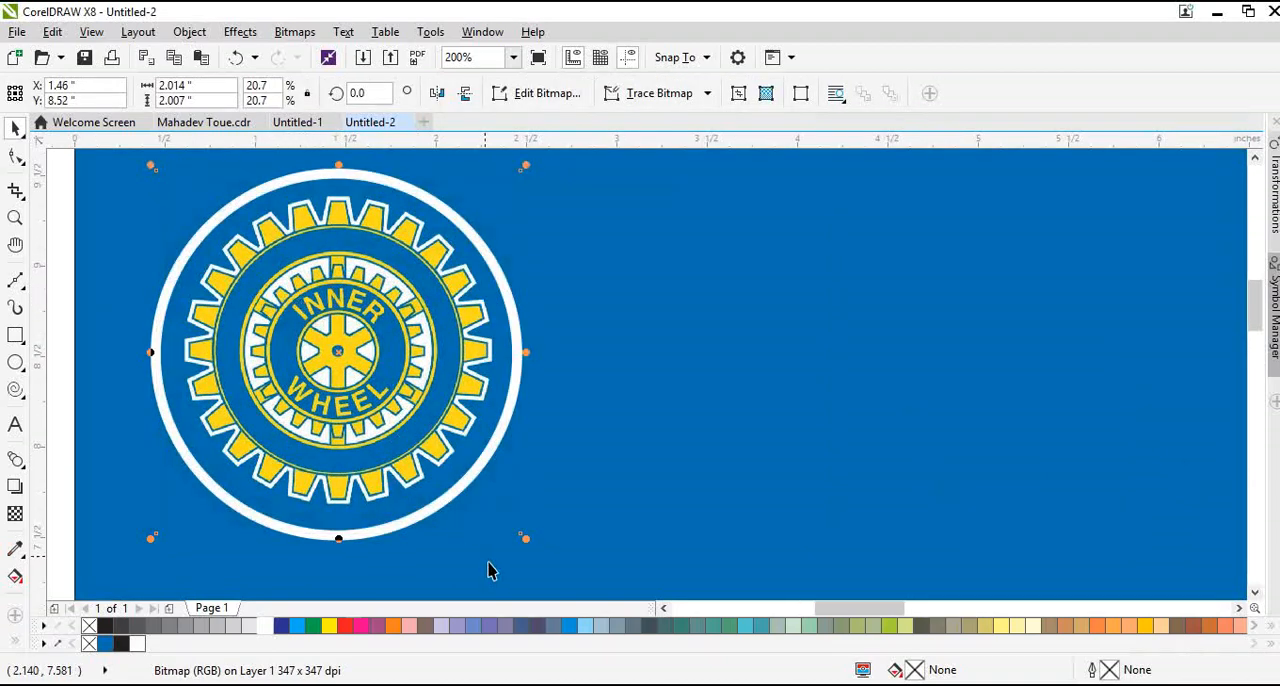
left_click_drag(526, 543, 545, 562)
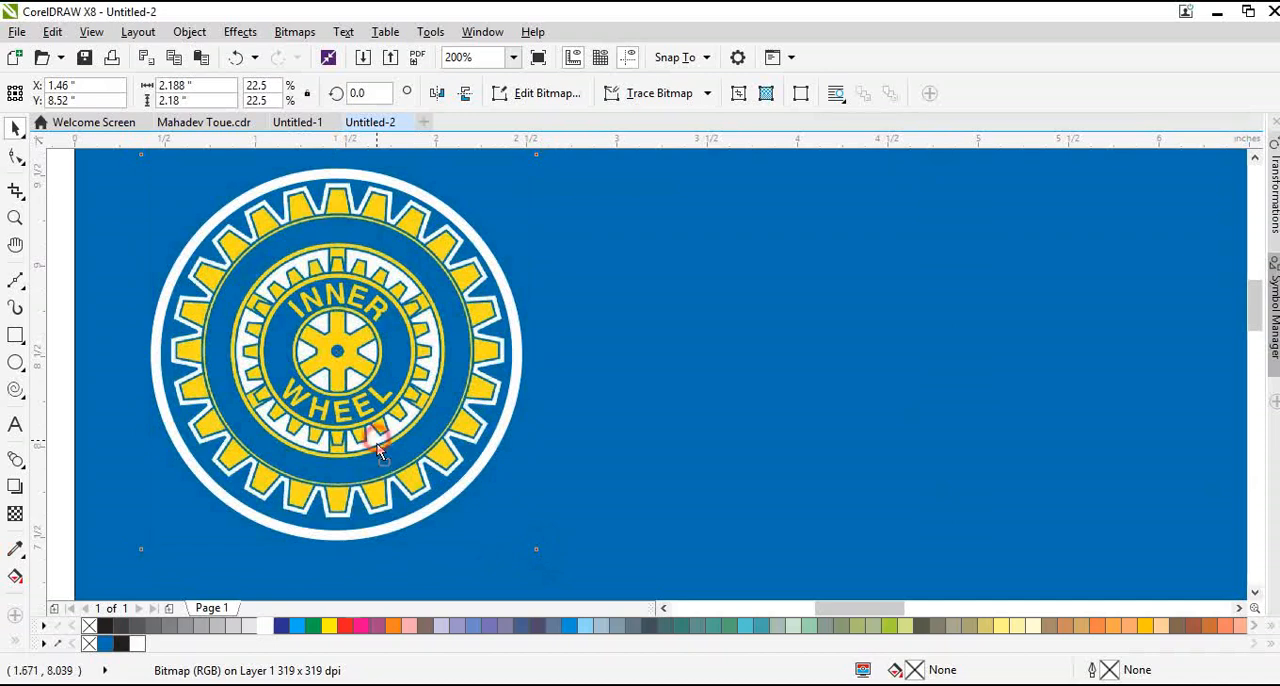
scroll(259, 422, "down", 1)
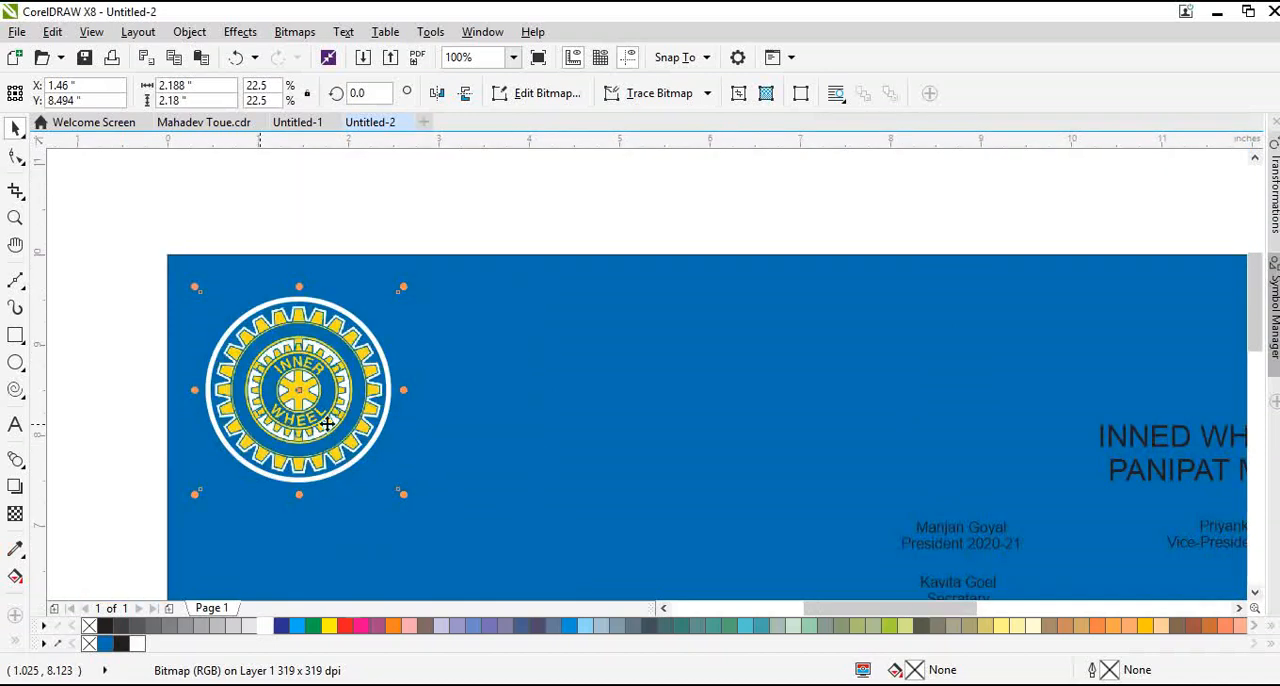
left_click(467, 424)
left_click(342, 408)
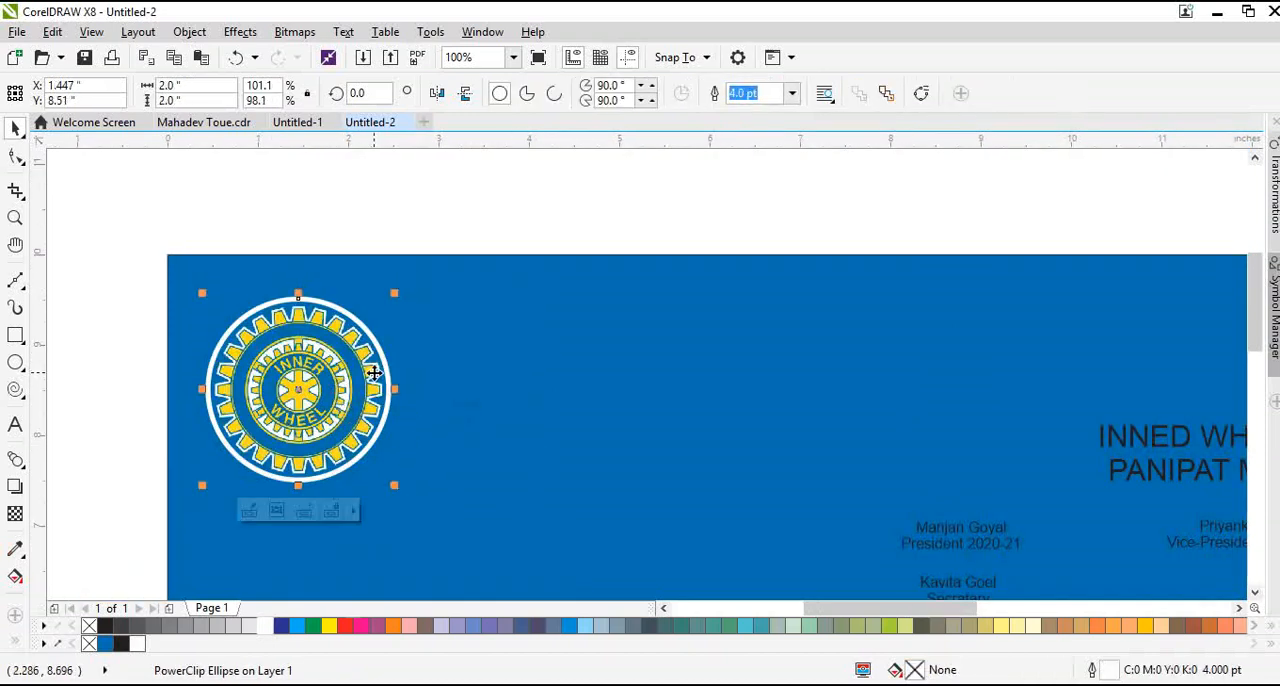
Set the Inner Wheel logo circle's outline to lie behind the fill and scale with the object
key("F12")
left_click(680, 476)
left_click(606, 530)
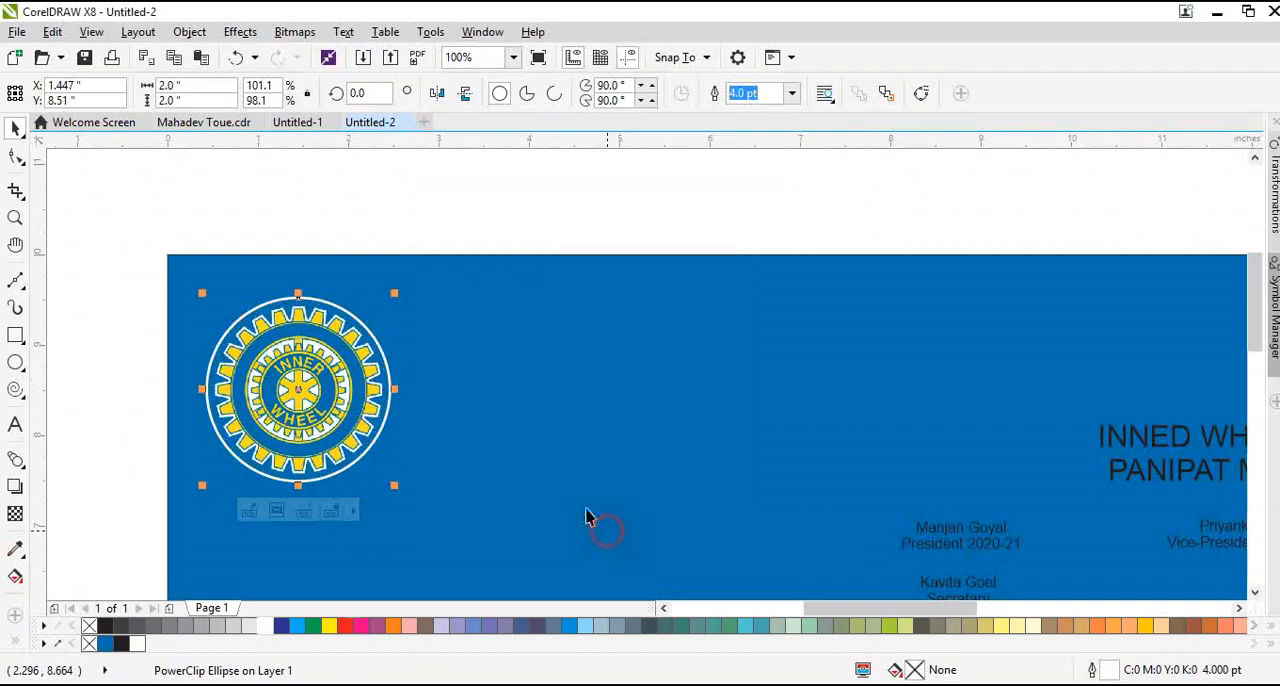
left_click(466, 420, "shift")
key("shift+F4")
left_click(201, 251)
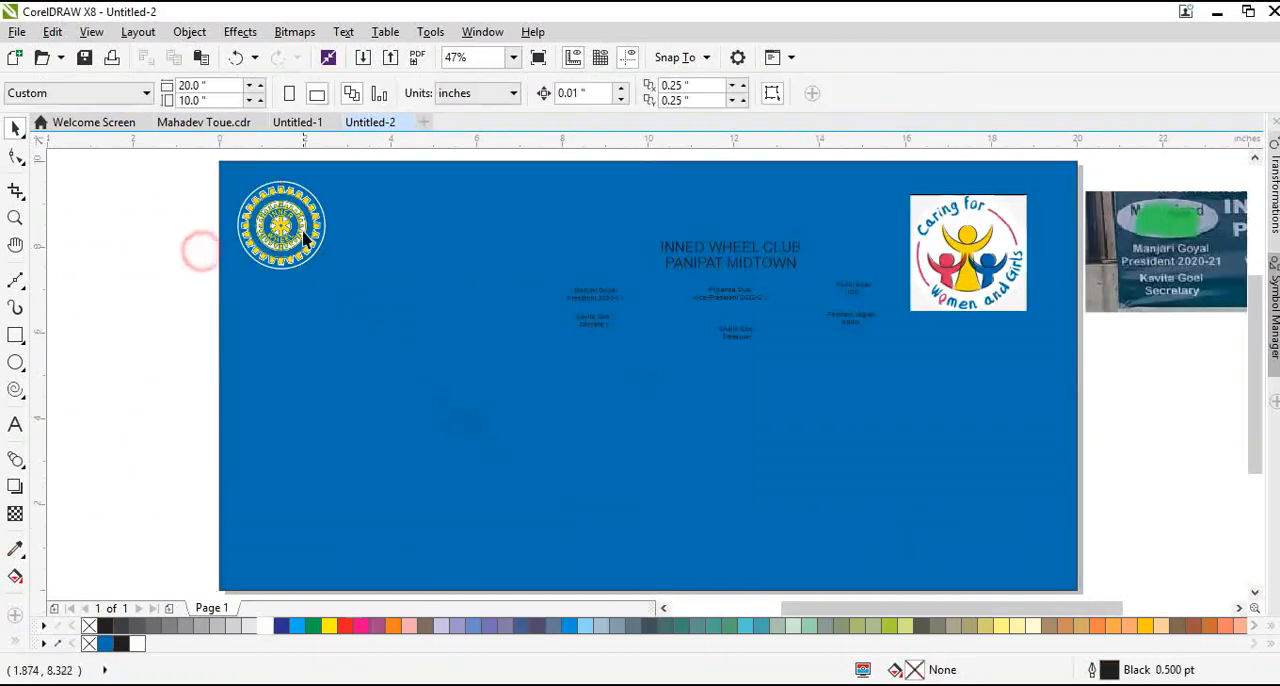
Set the Inner Wheel logo circle's outline width to 10 pt
left_click(304, 228)
scroll(285, 204, "up", 5)
key("F12")
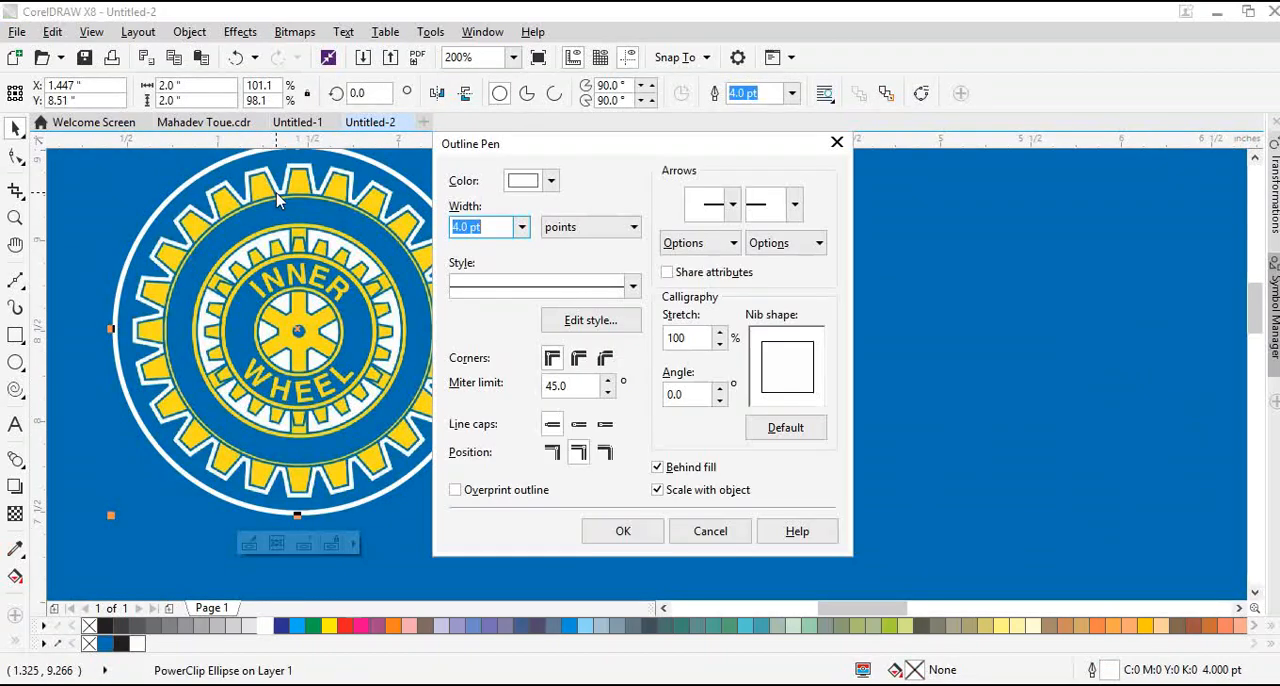
key("Escape")
key("F12")
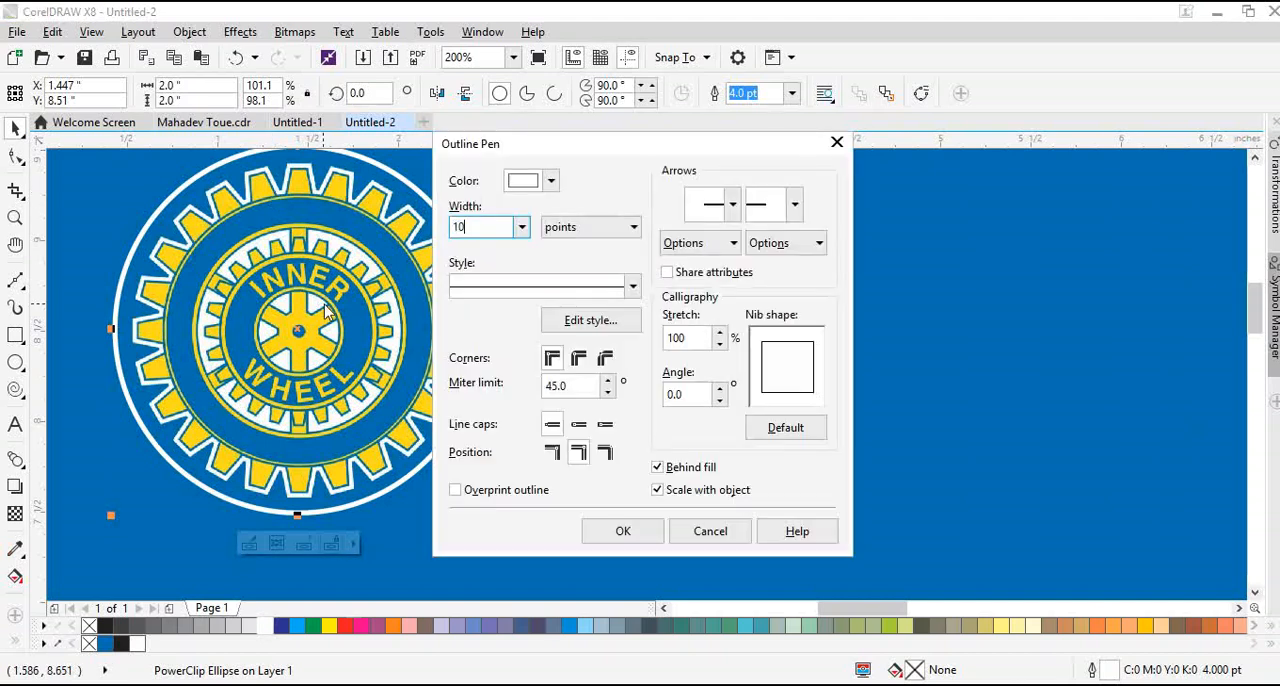
type("10")
key("Return")
scroll(305, 347, "down", 5)
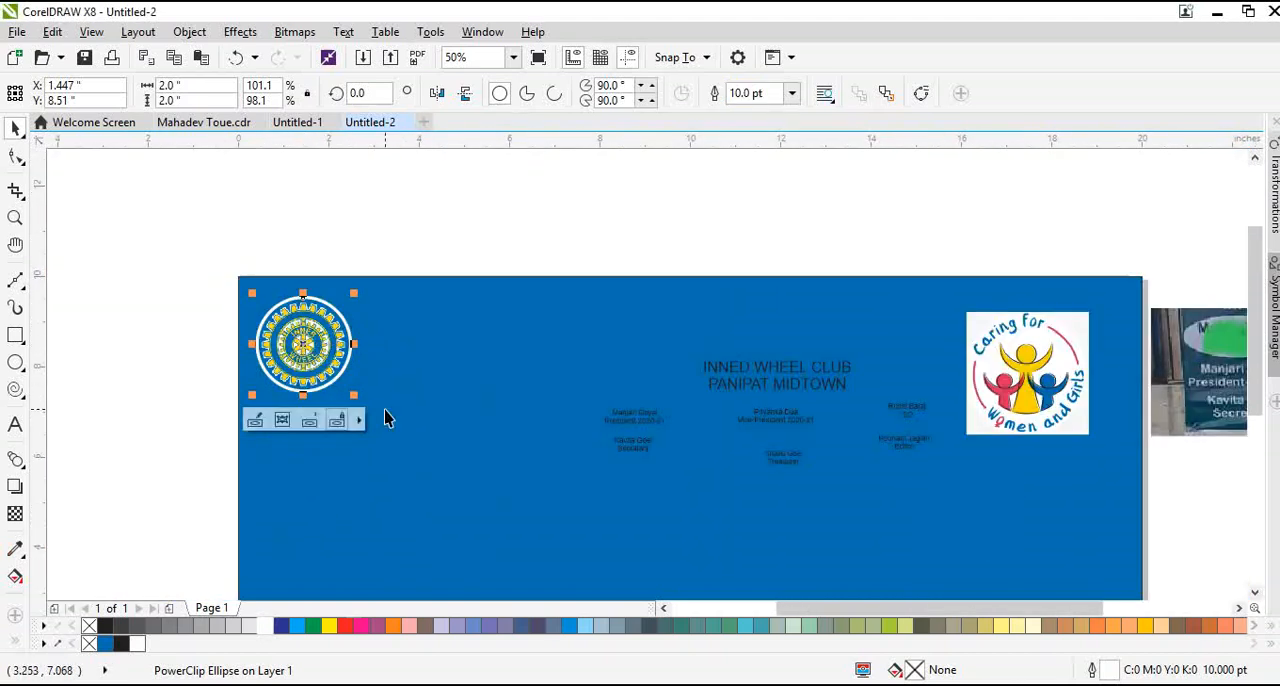
Shrink the Inner Wheel logo circle to about 1.56 inches and place a level copy at the banner's right end
left_click_drag(353, 394, 334, 373)
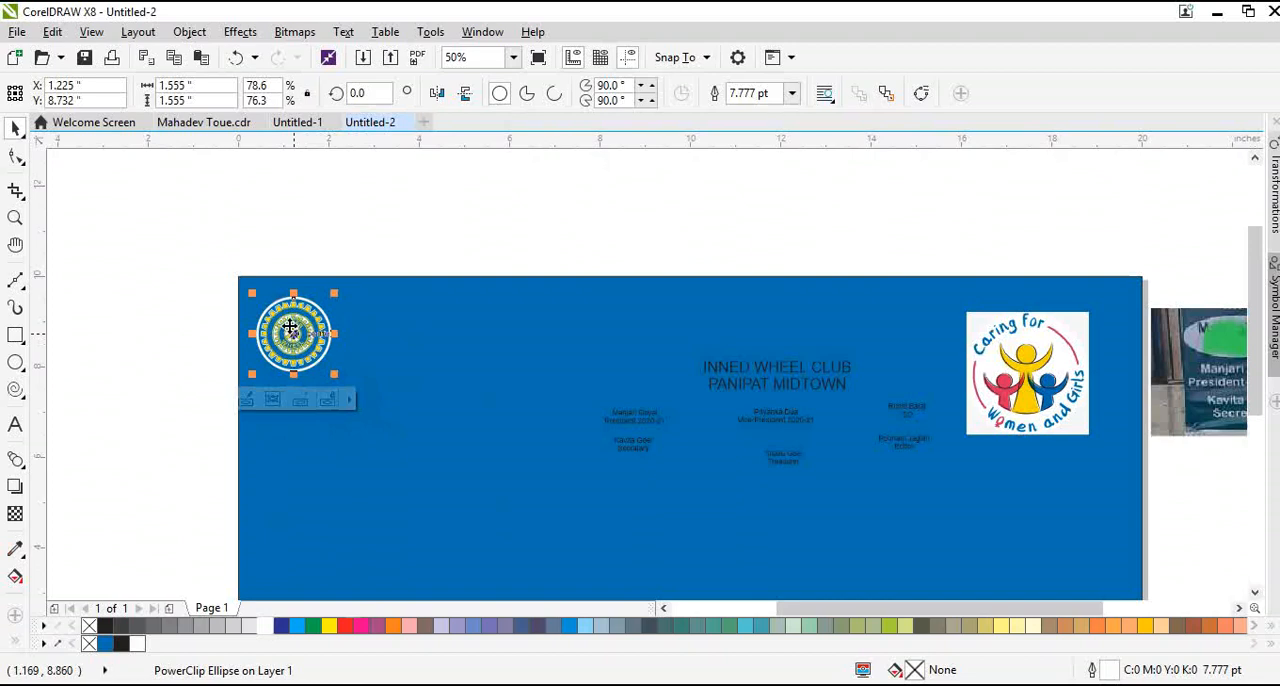
left_click_drag(290, 328, 1092, 375)
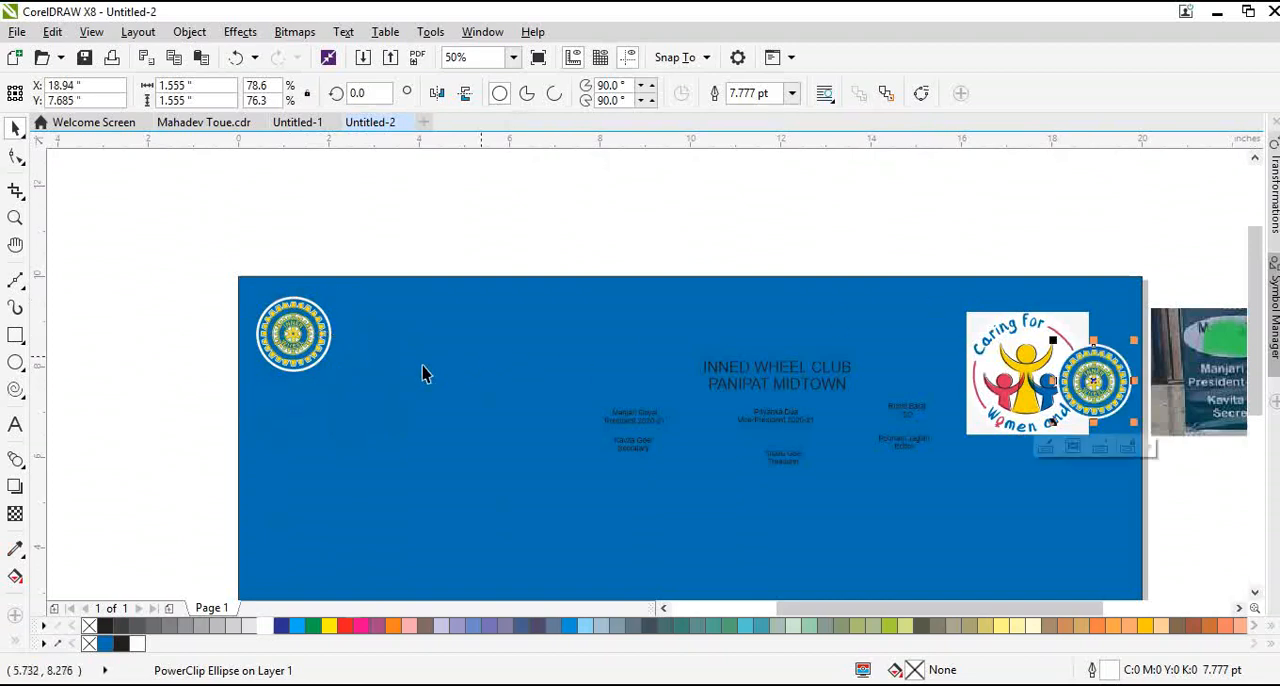
left_click(321, 323, "shift")
key("e")
left_click(423, 328)
key("shift+F4")
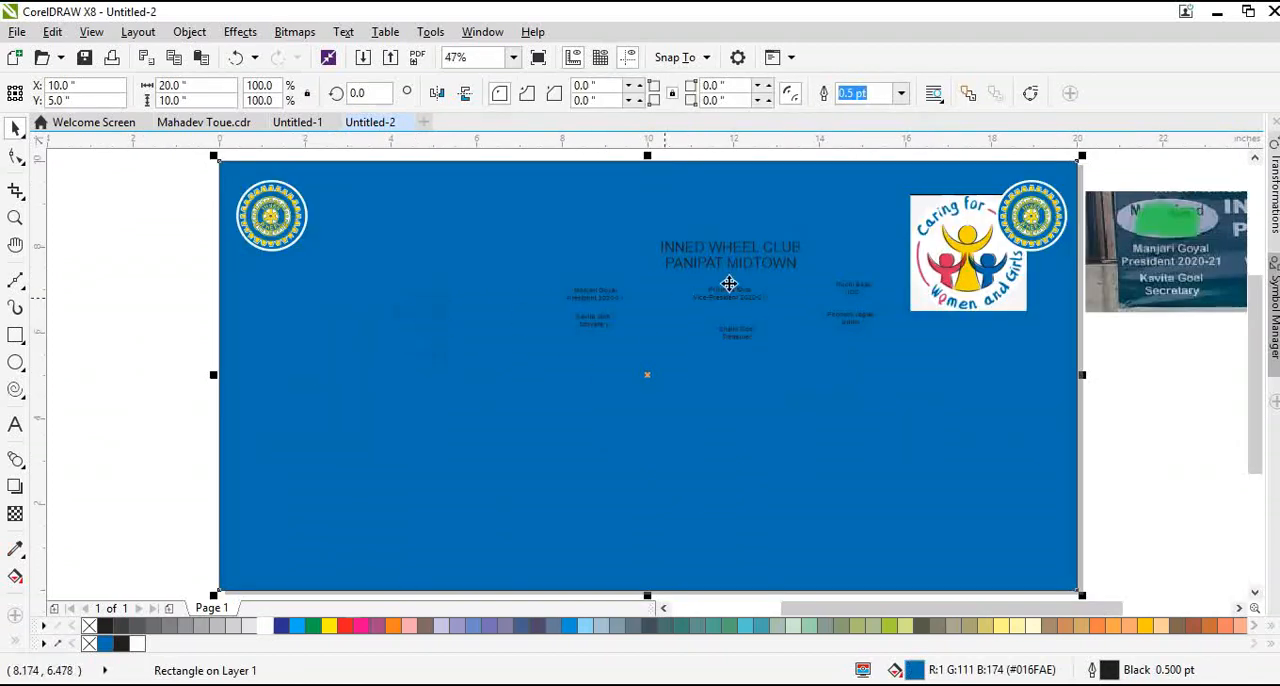
Replace the Inner Wheel bitmap inside the copied circle with the Caring for Women and Girls logo
left_click(1117, 383)
left_click(950, 279)
scroll(862, 318, "down", 1)
scroll(957, 262, "up", 2)
left_click(952, 277)
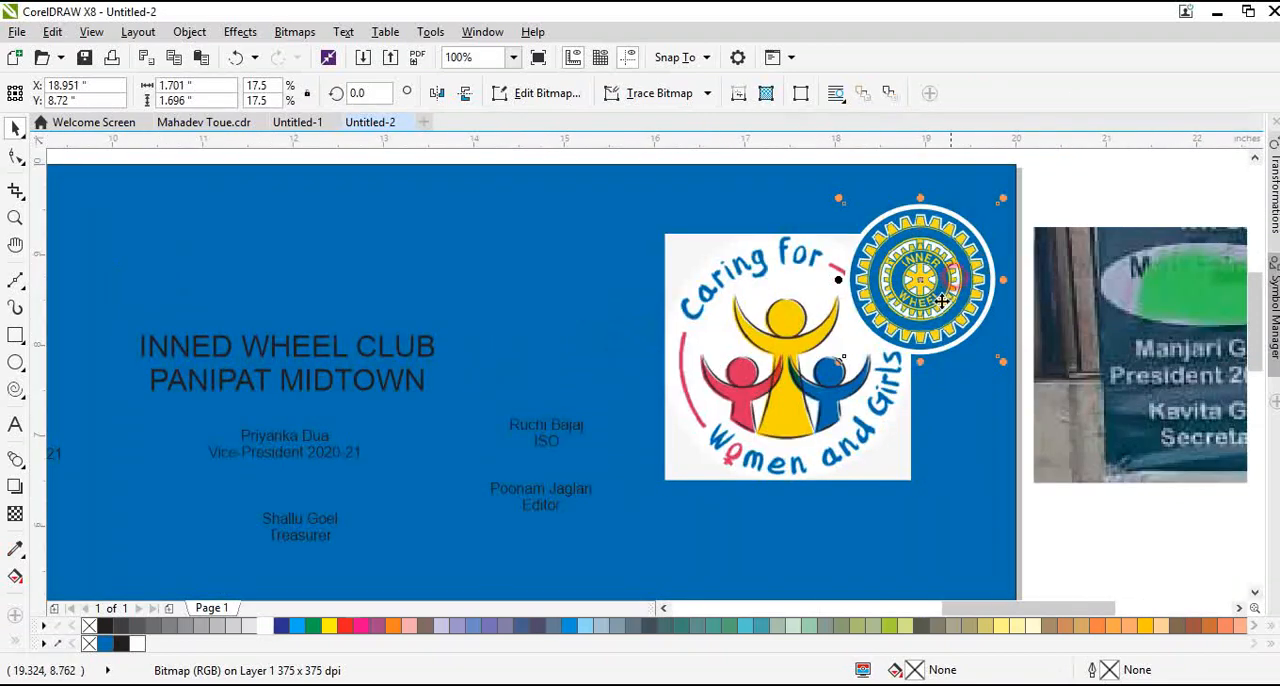
left_click_drag(942, 301, 968, 297)
left_click(952, 278, "ctrl")
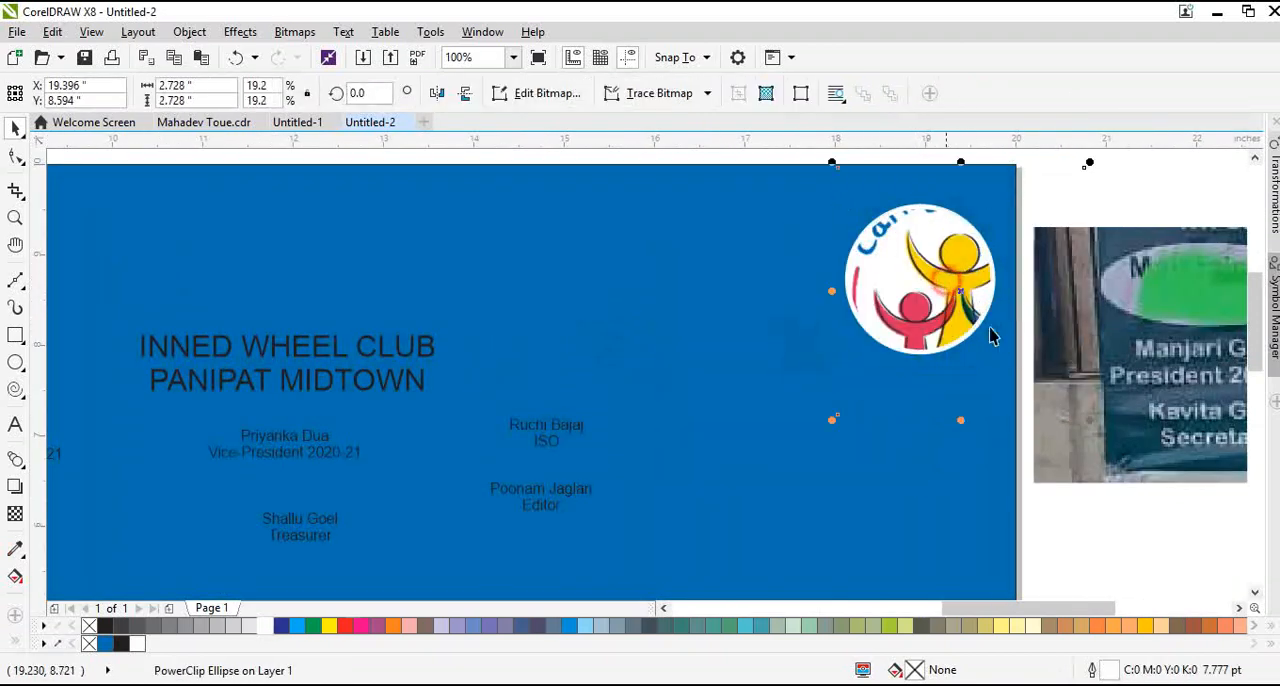
Shrink the clipped Caring for Women and Girls logo to about 1.51 inches wide and center it within its circle
left_click_drag(1092, 418, 988, 363)
scroll(926, 238, "up", 2)
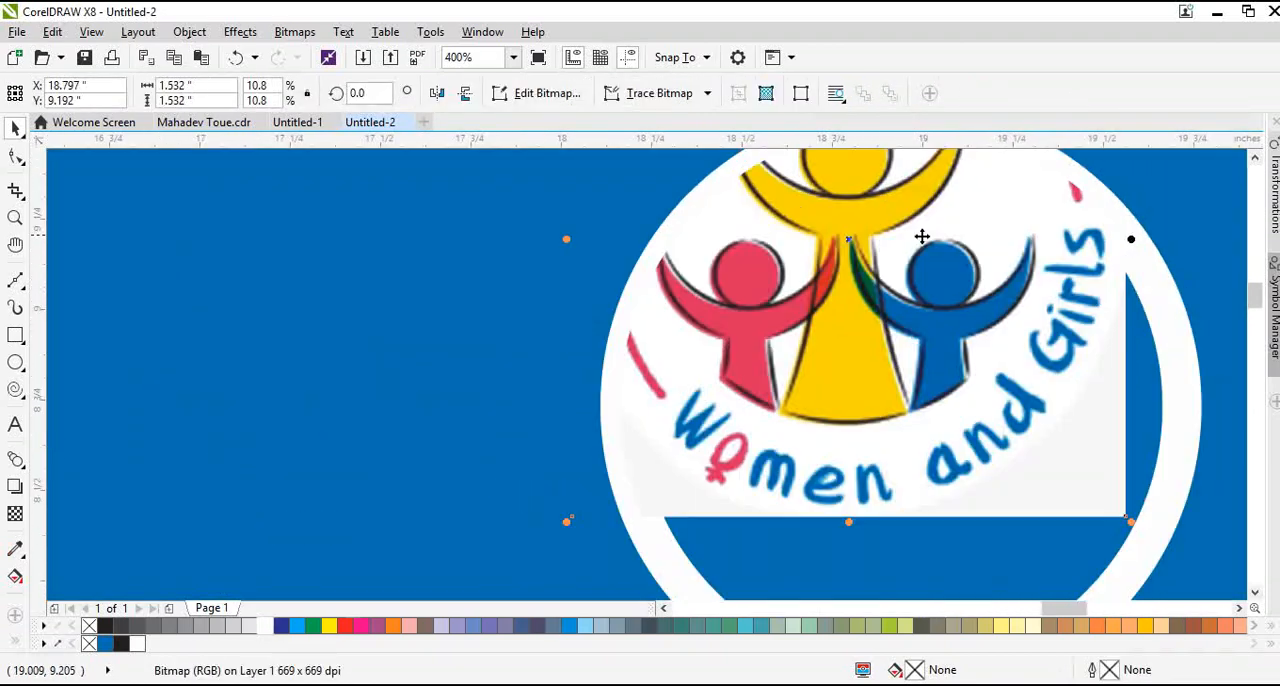
left_click_drag(920, 237, 964, 392)
scroll(799, 330, "down", 1)
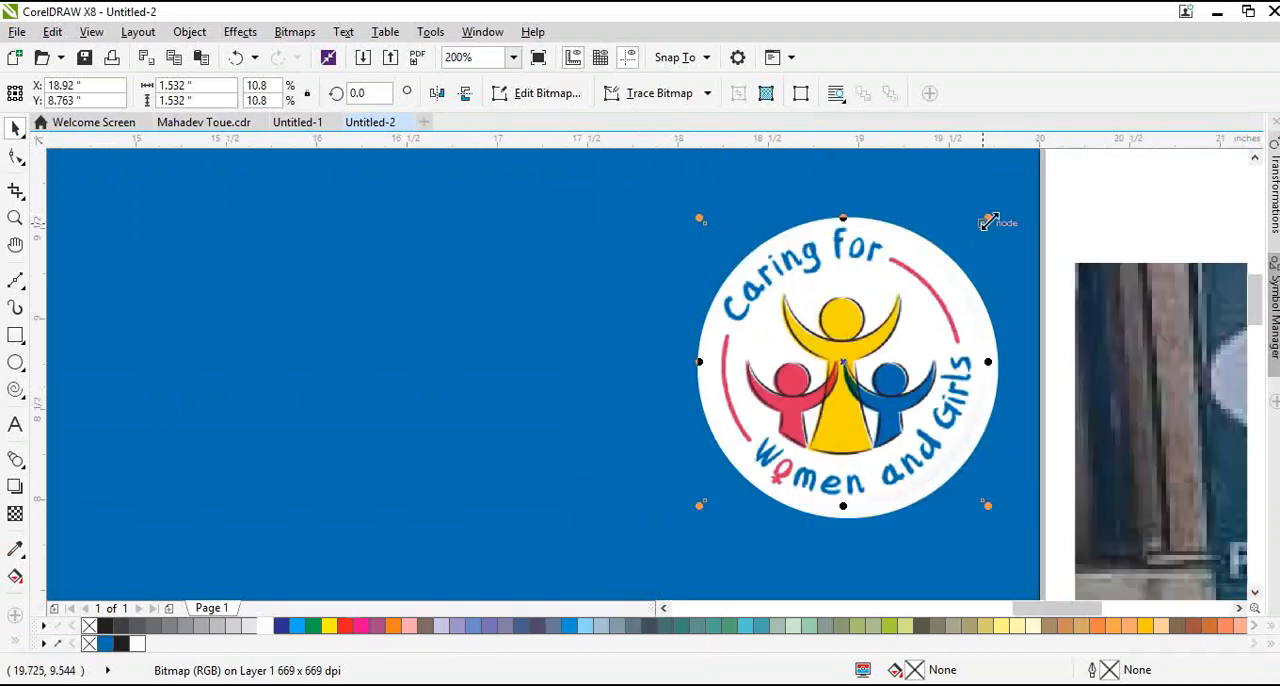
left_click_drag(988, 220, 974, 231)
left_click_drag(909, 289, 922, 289)
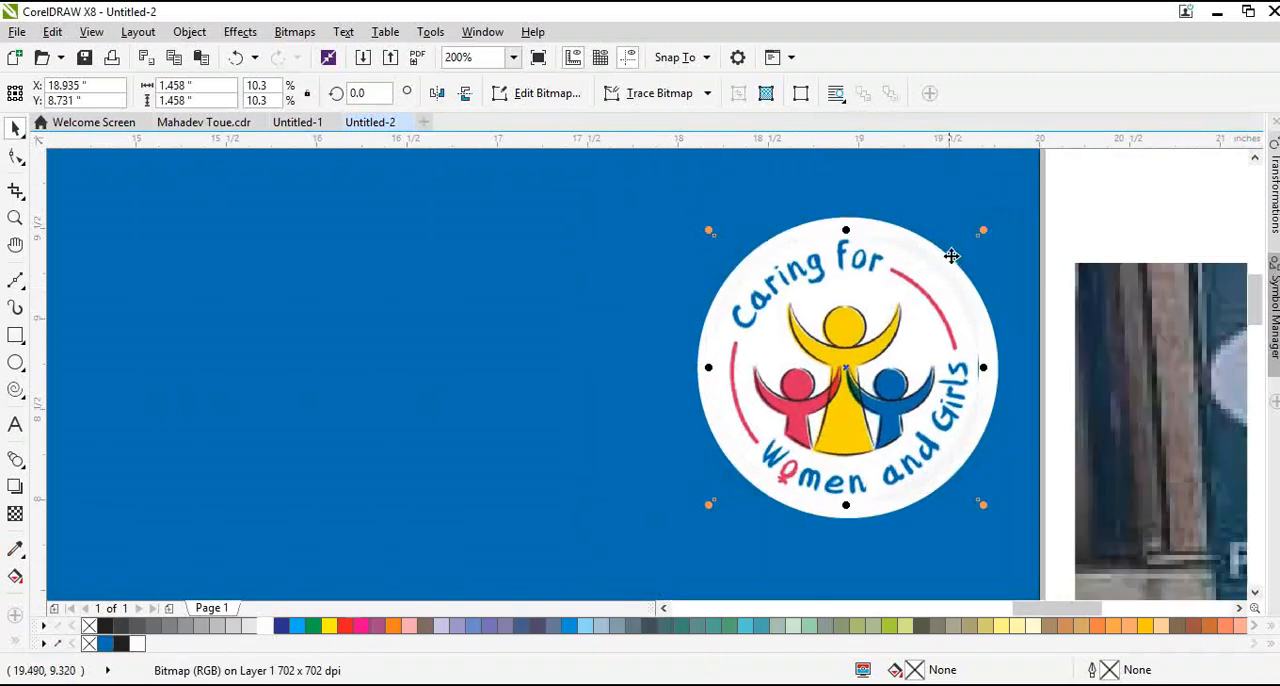
left_click_drag(983, 231, 990, 222)
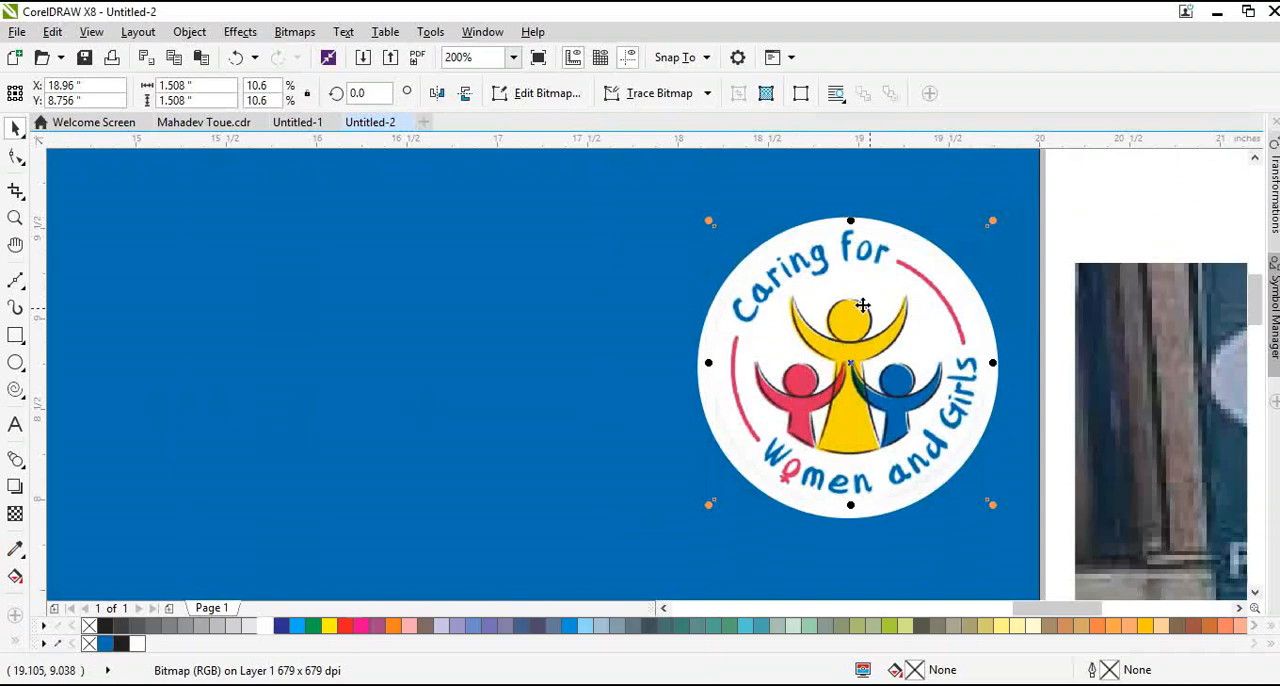
scroll(862, 305, "up", 1)
scroll(757, 331, "down", 1)
left_click(894, 246)
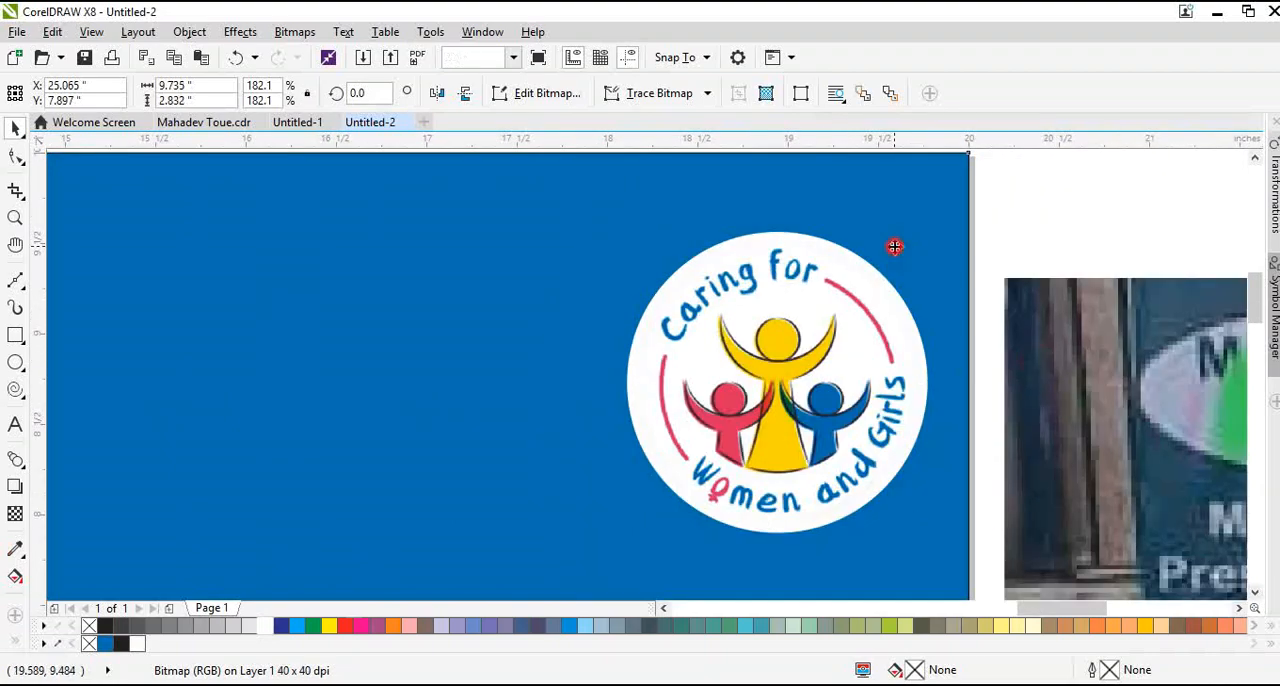
Shift the Caring for Women and Girls circle slightly inward and align the two logo circles at the same height
key("shift+F4")
left_click(1036, 232)
left_click_drag(1035, 215, 1012, 220)
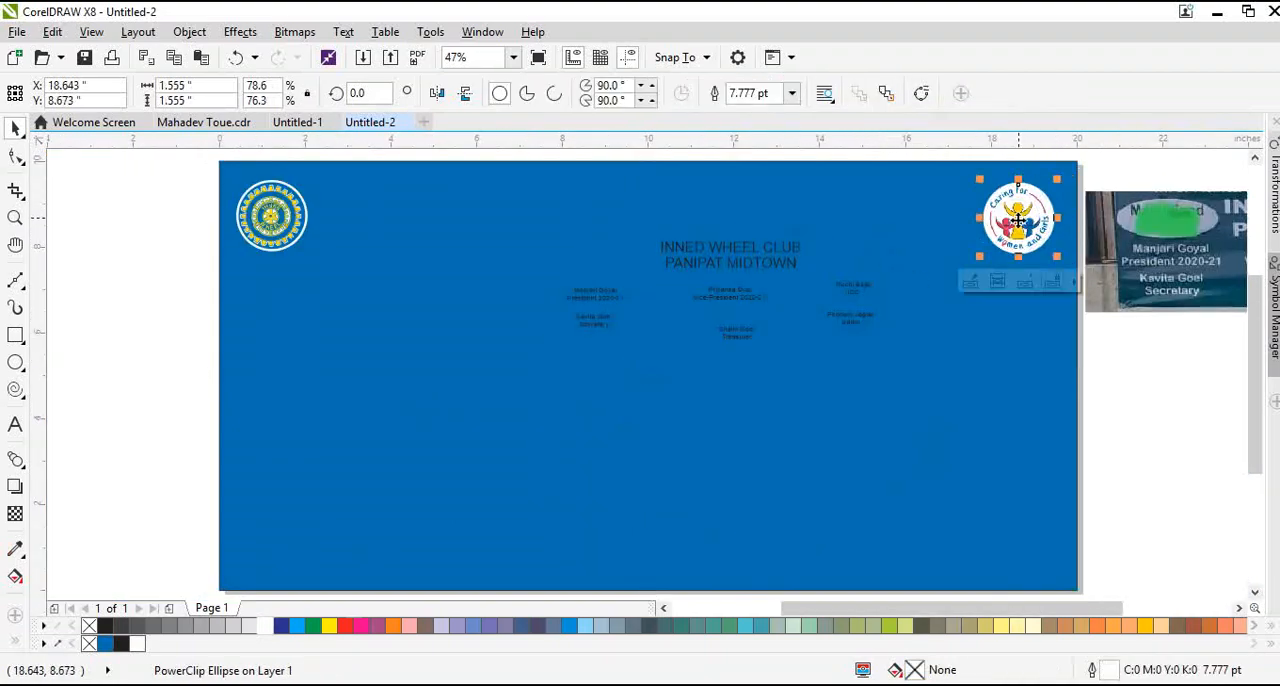
left_click(285, 228)
left_click(1025, 226, "shift")
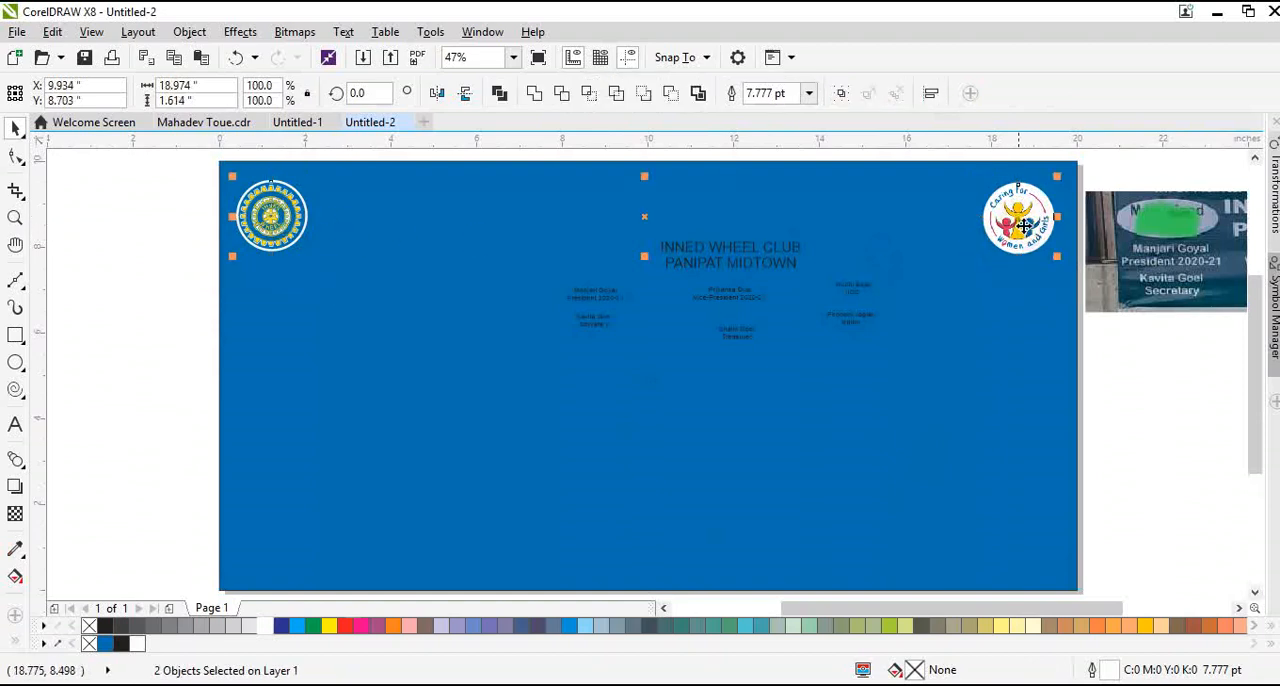
key("e")
Group the two logo circles and center the group horizontally on the blue background
key("ctrl+g")
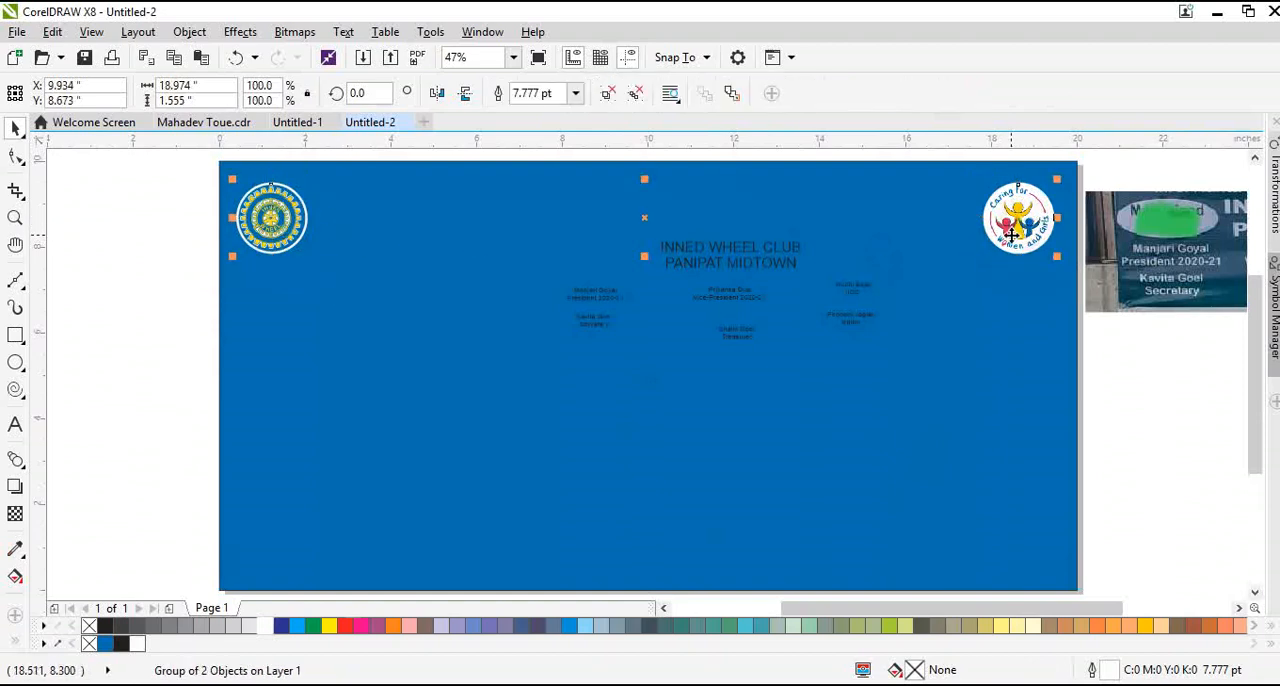
left_click(992, 300, "shift")
key("c")
left_click(1140, 376)
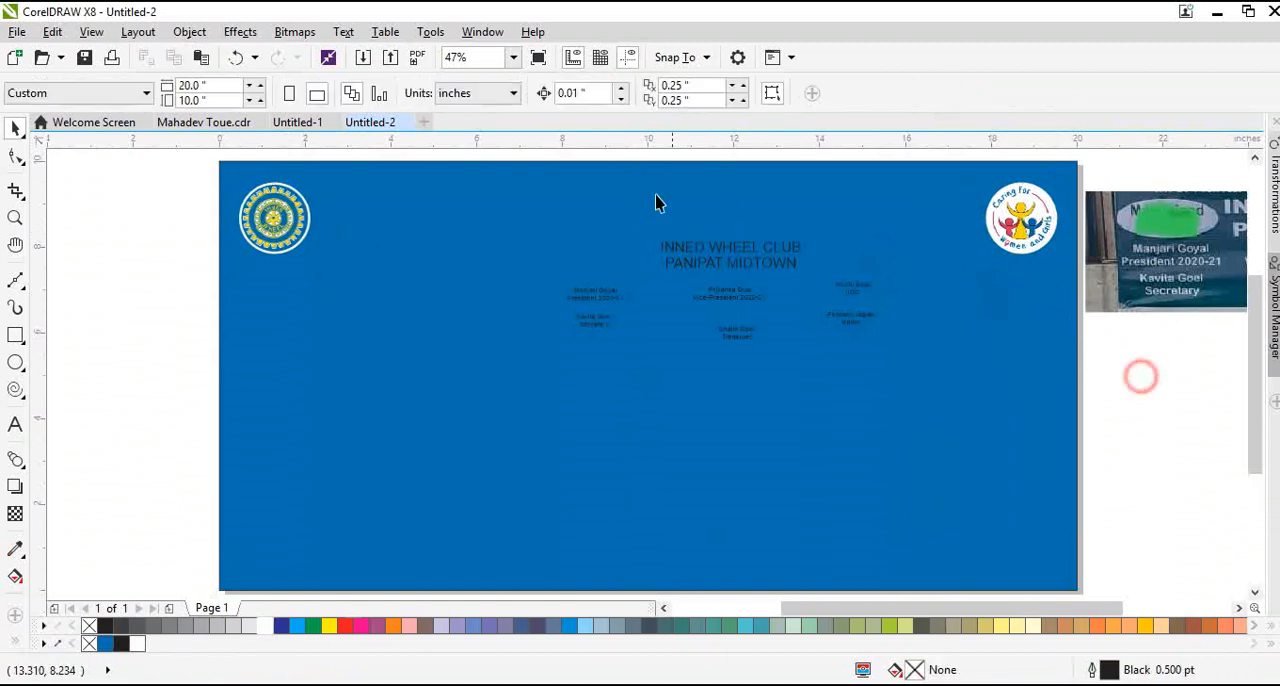
Enlarge the heading and captions, spread them across the banner about 17.65 inches wide, and shift them slightly up together
left_click(712, 248)
left_click_drag(206, 220, 1036, 460)
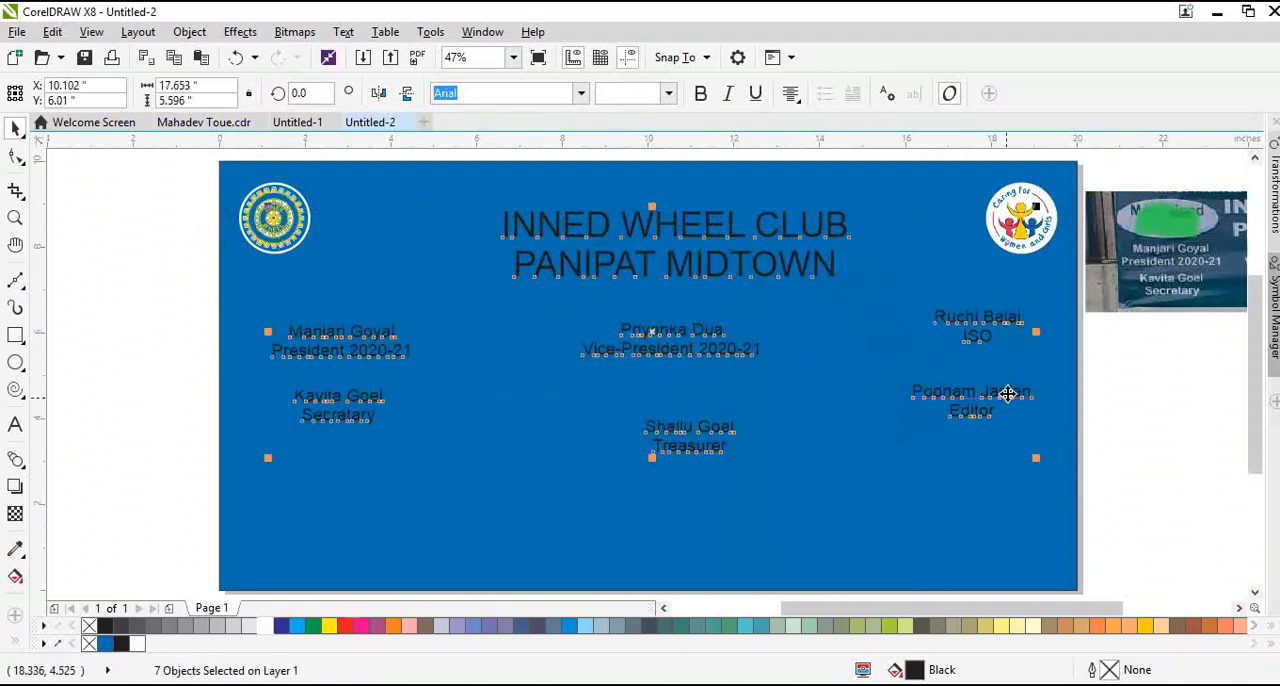
left_click_drag(1005, 390, 997, 382)
left_click(757, 253)
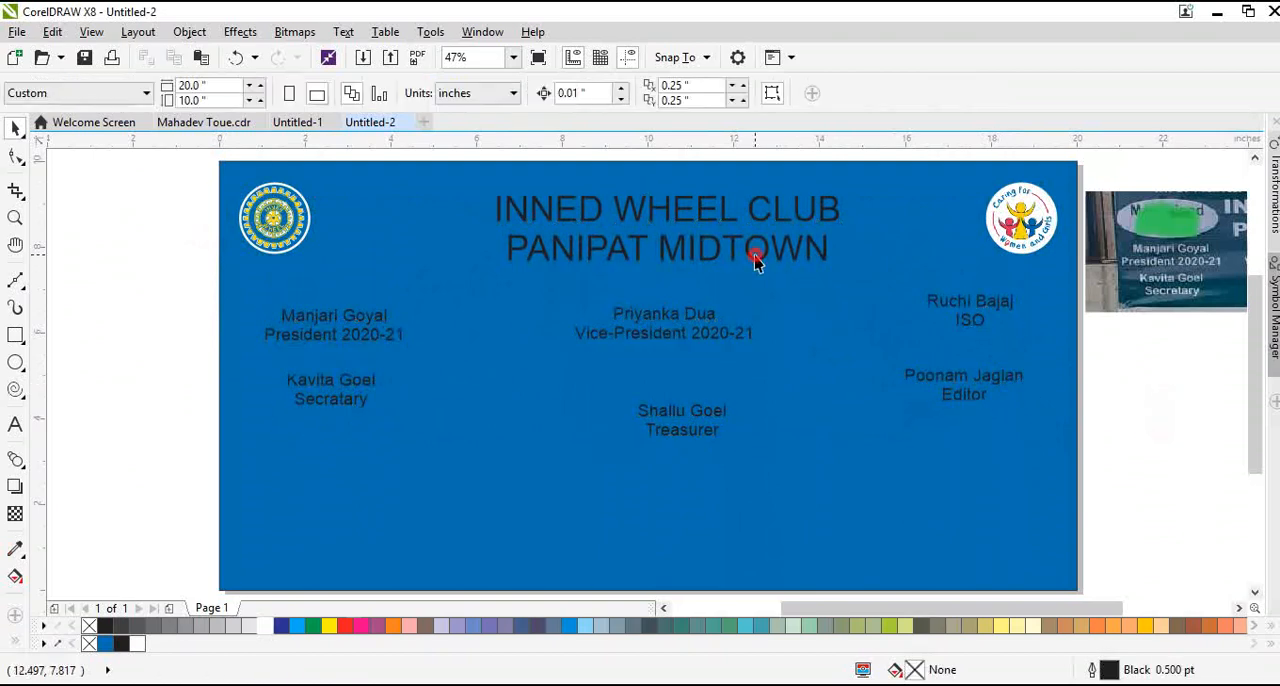
Change the club heading's font to Impact and enlarge it to about 106.6 pt
left_click(746, 250)
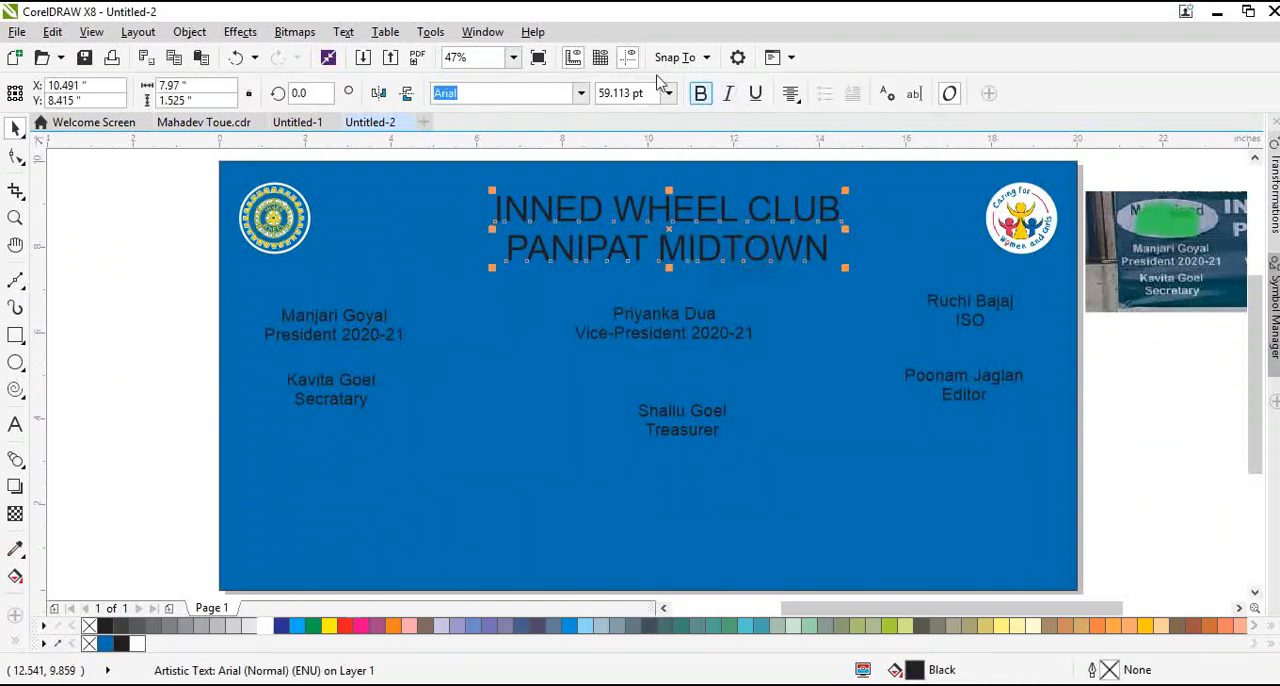
left_click(582, 93)
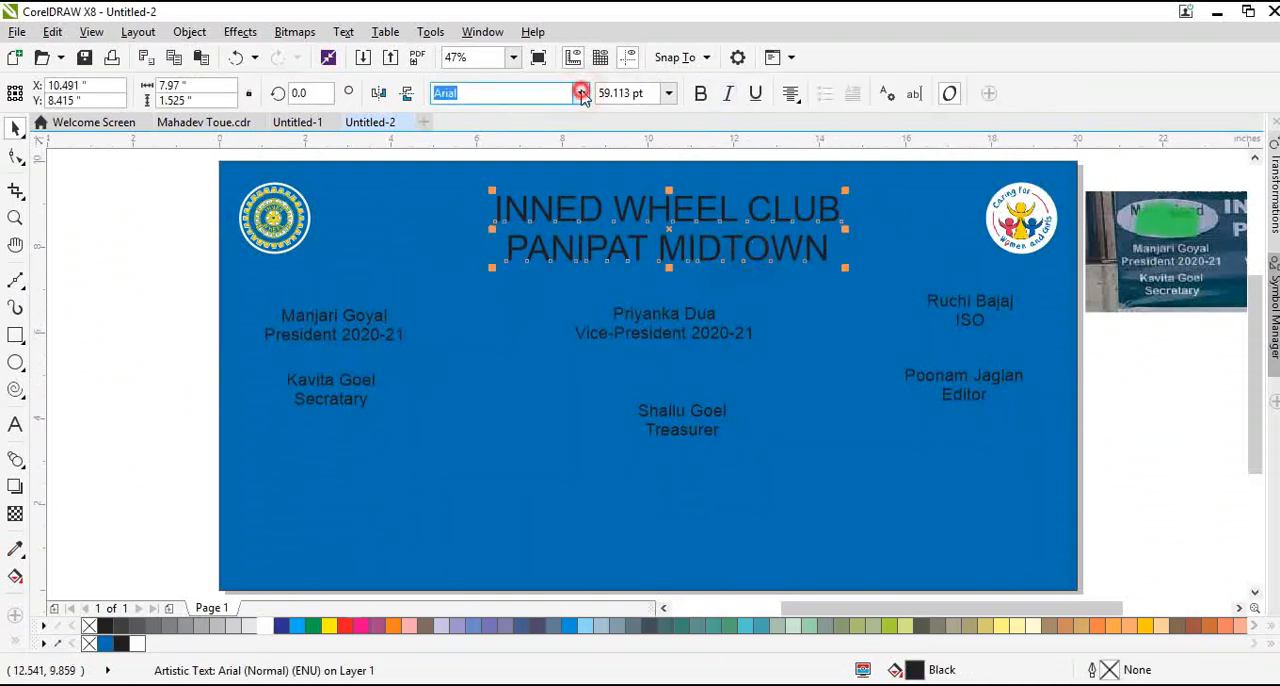
left_click(582, 95)
left_click(582, 94)
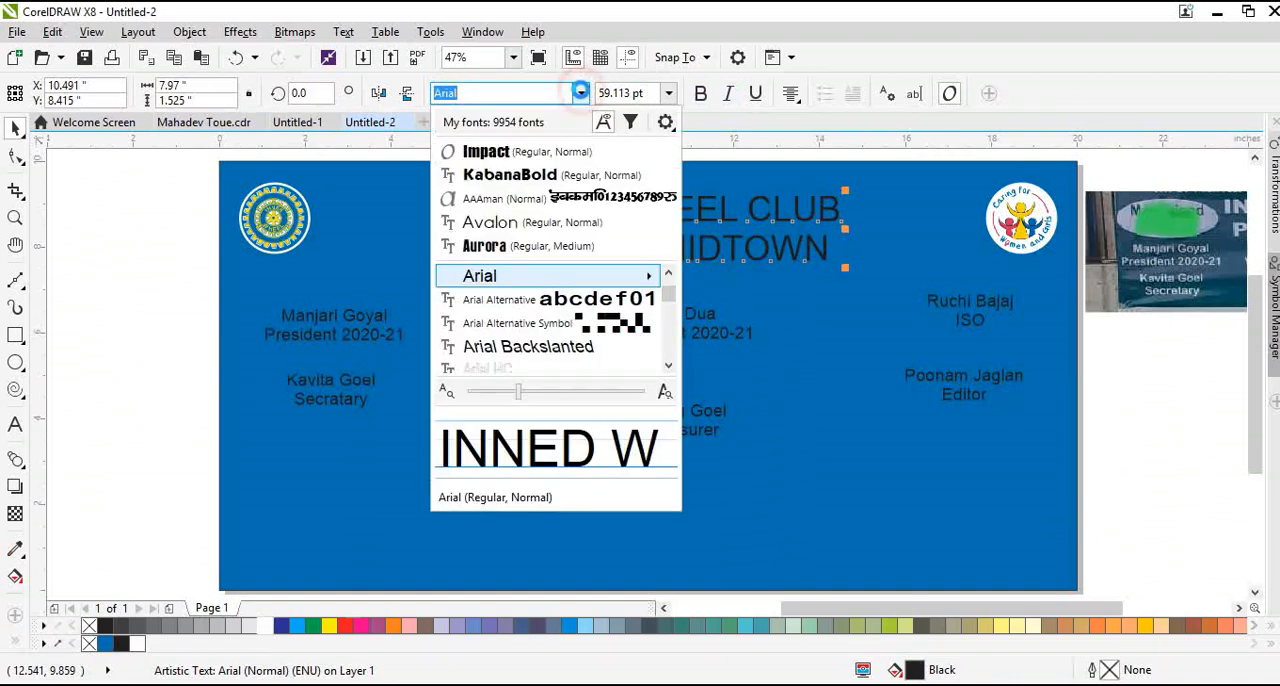
left_click(522, 152)
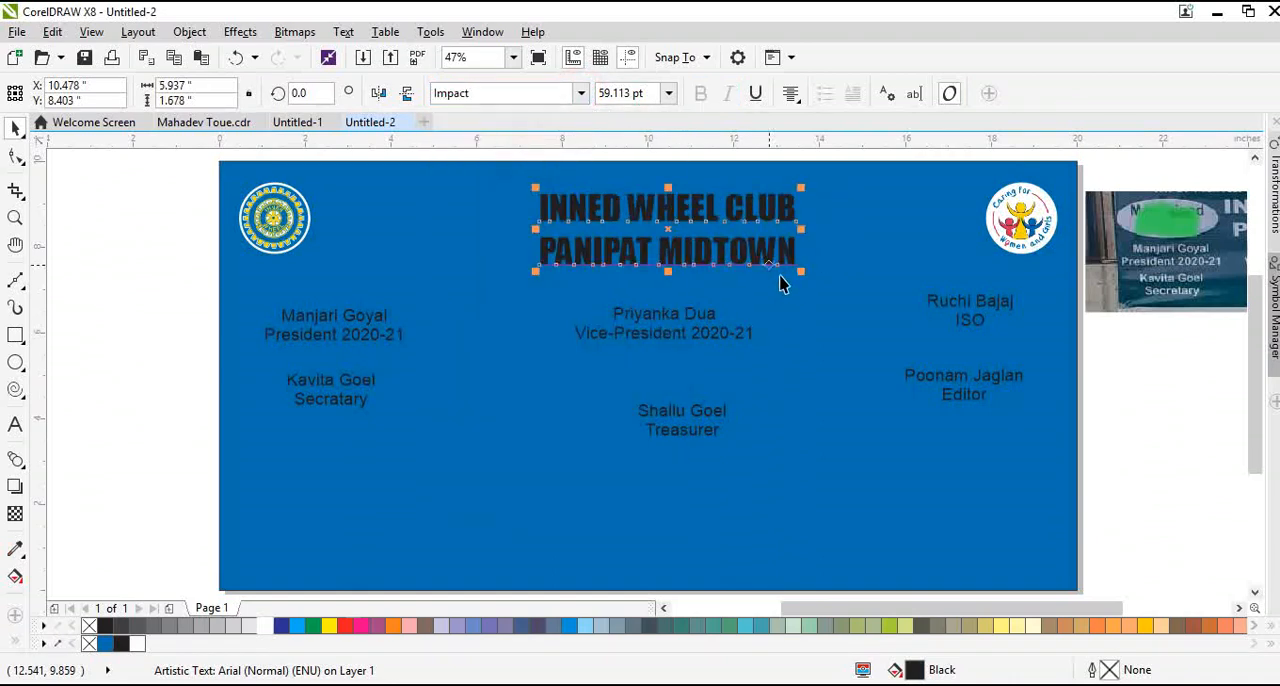
left_click_drag(806, 277, 906, 305)
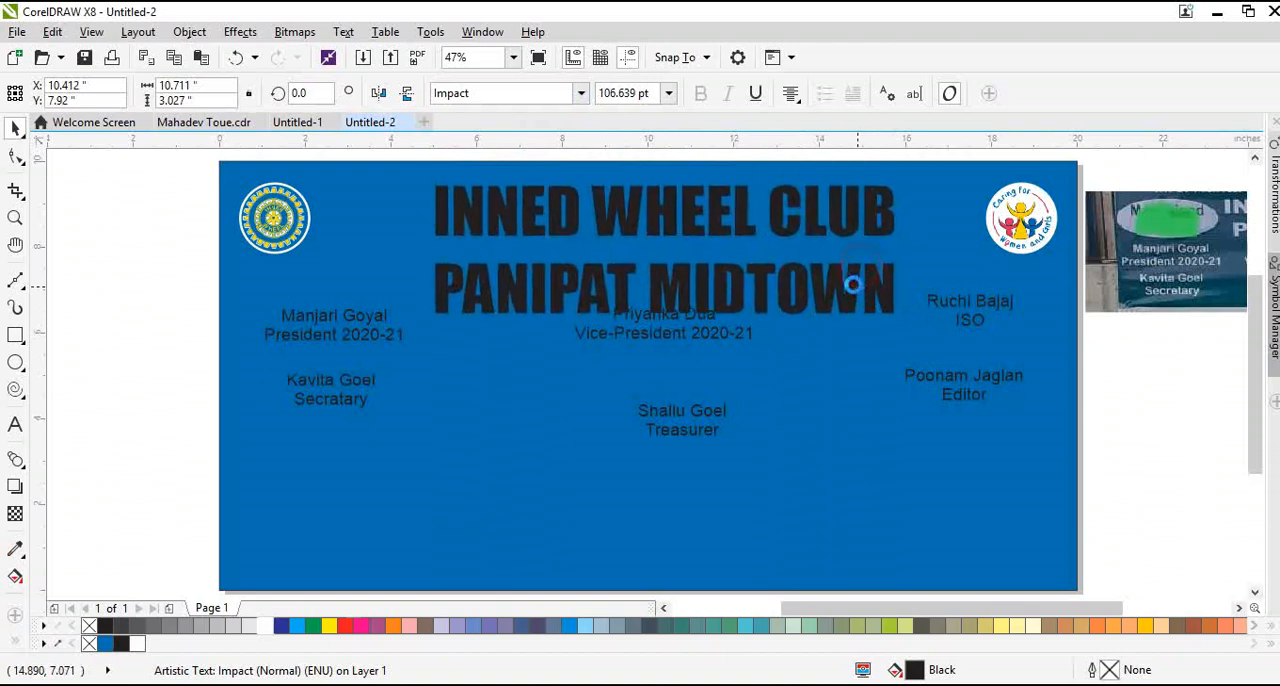
Change the club heading's font to KabanaBold and reduce it to about 95.8 pt
left_click(581, 93)
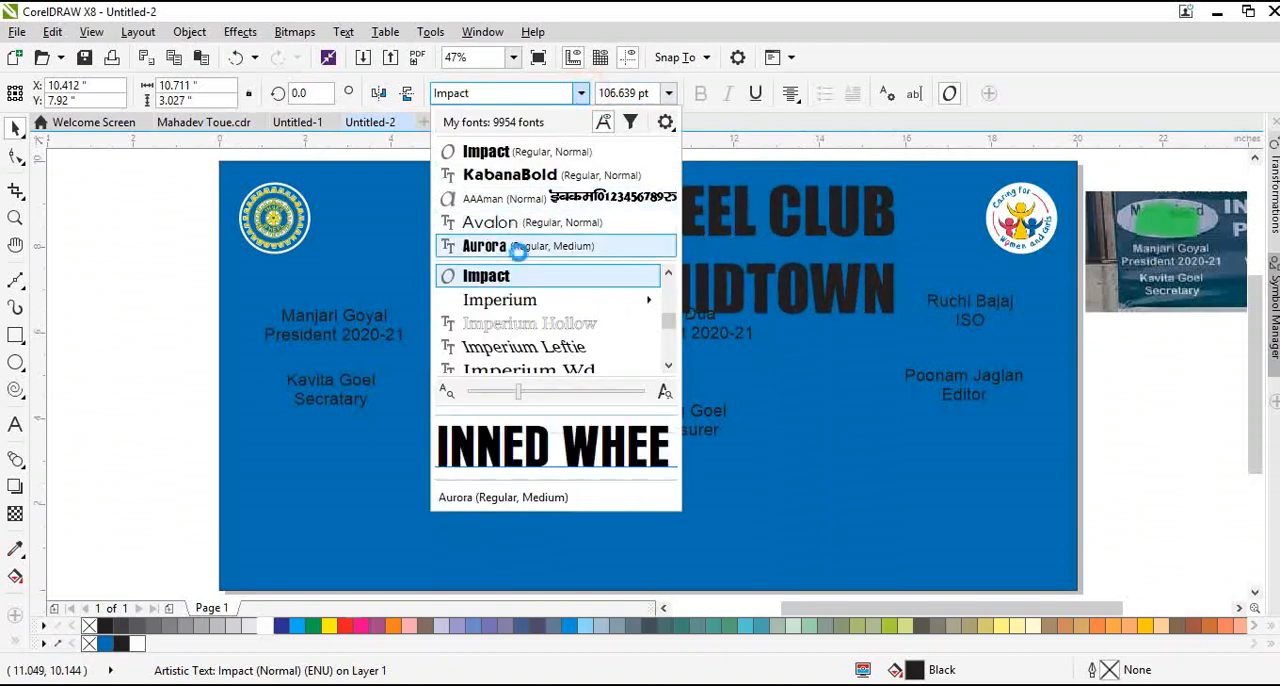
scroll(551, 318, "down", 2)
scroll(549, 280, "up", 3)
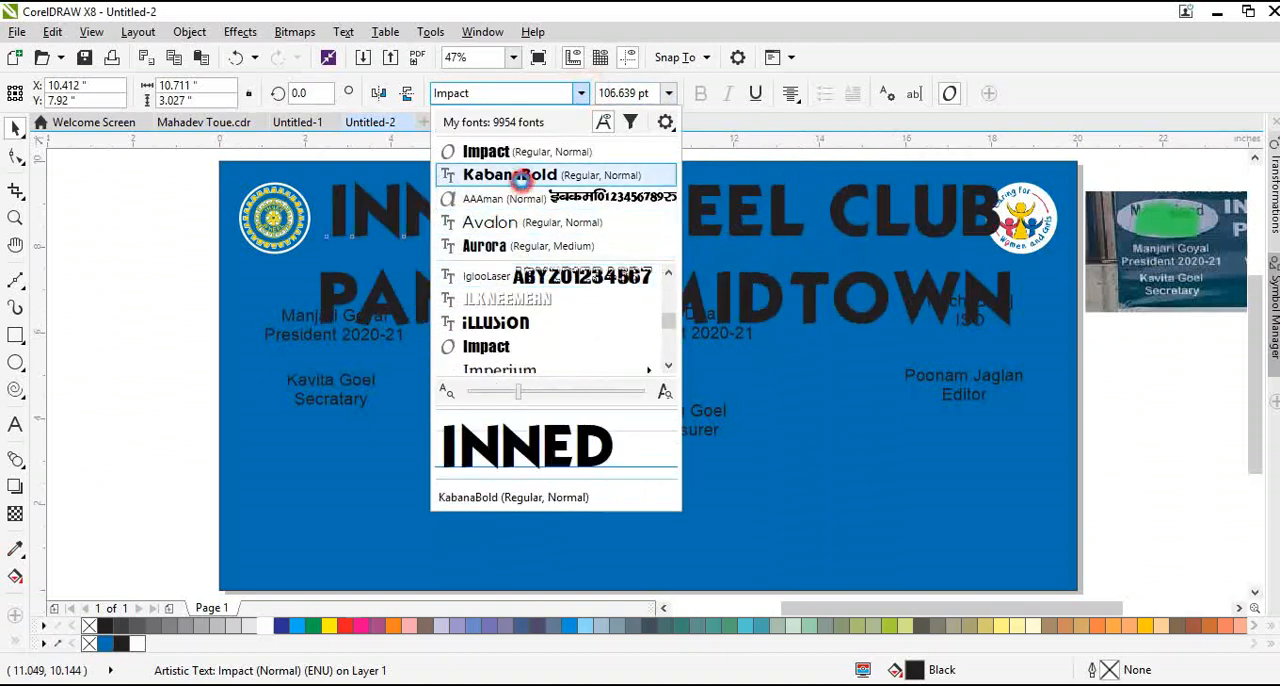
left_click(521, 179)
left_click_drag(1018, 334, 984, 330)
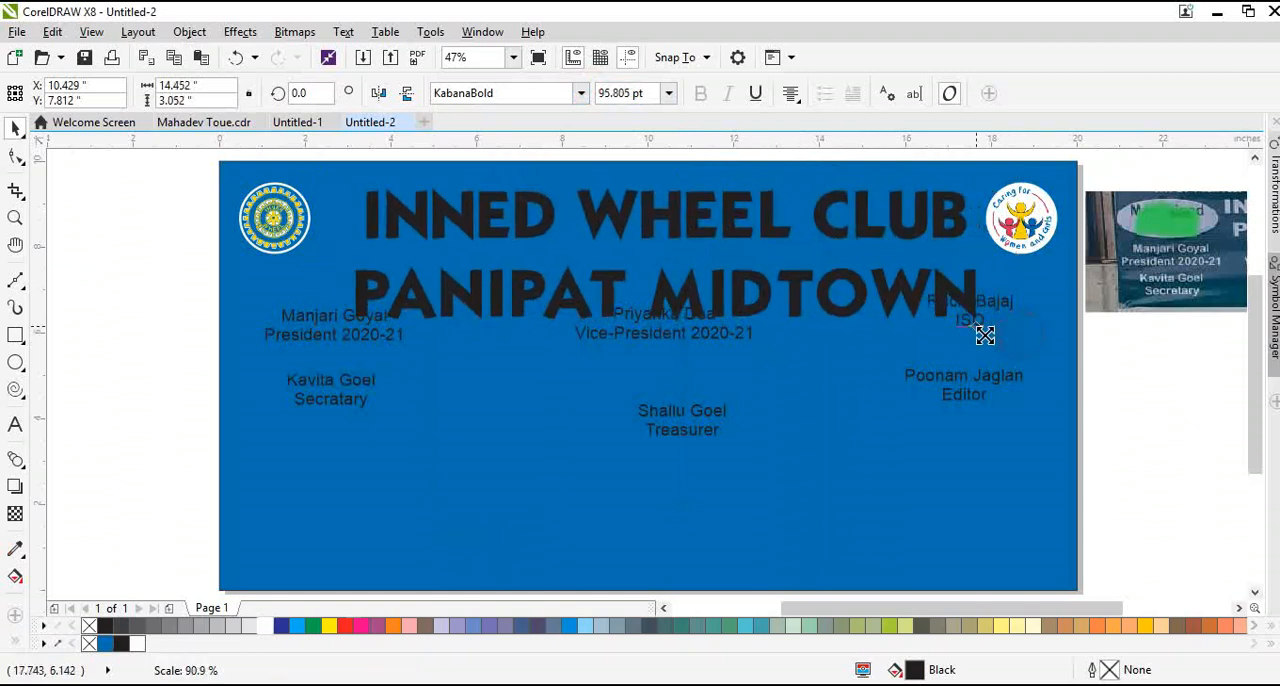
Tighten the spacing between the heading's two lines and reduce the text to about 89 pt
key("F10")
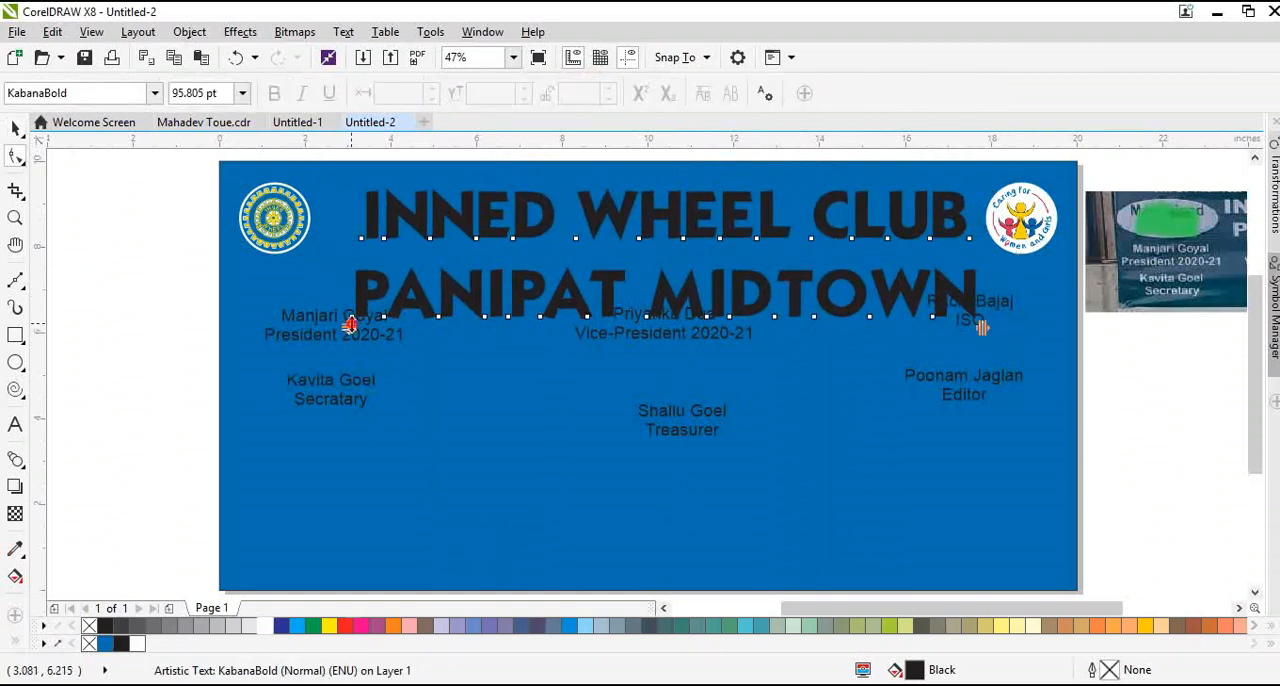
left_click_drag(349, 323, 349, 298)
left_click(18, 130)
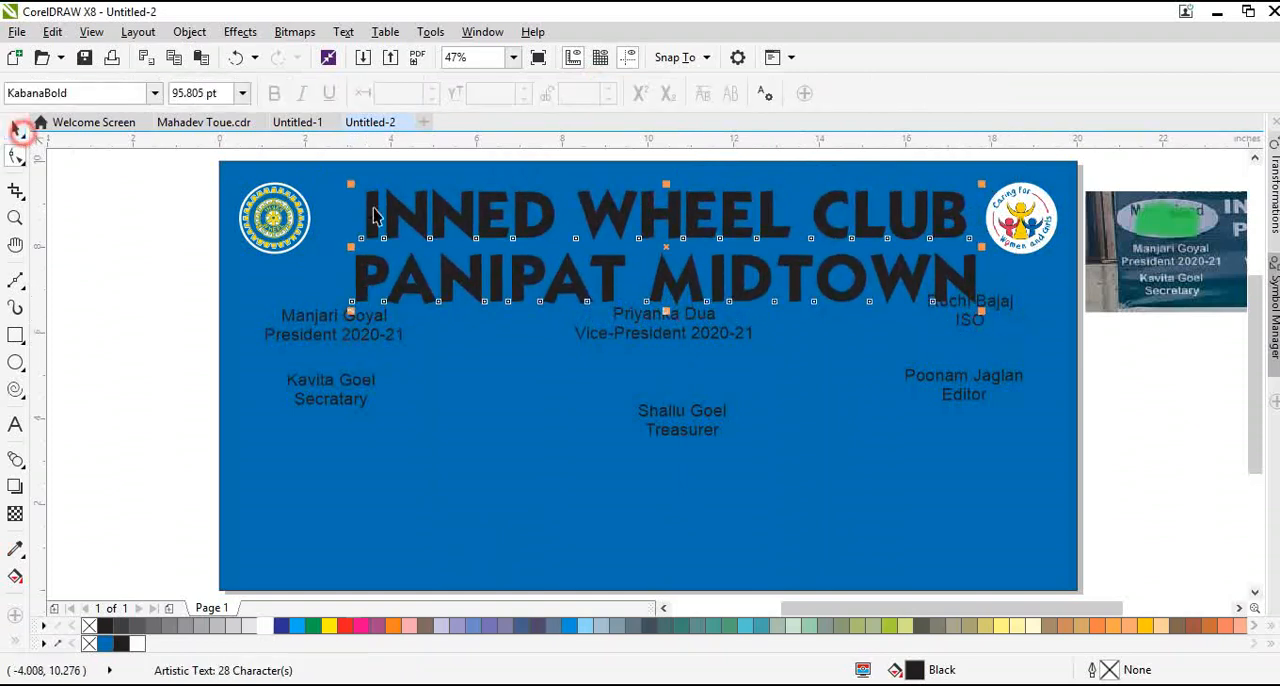
left_click_drag(984, 313, 920, 277)
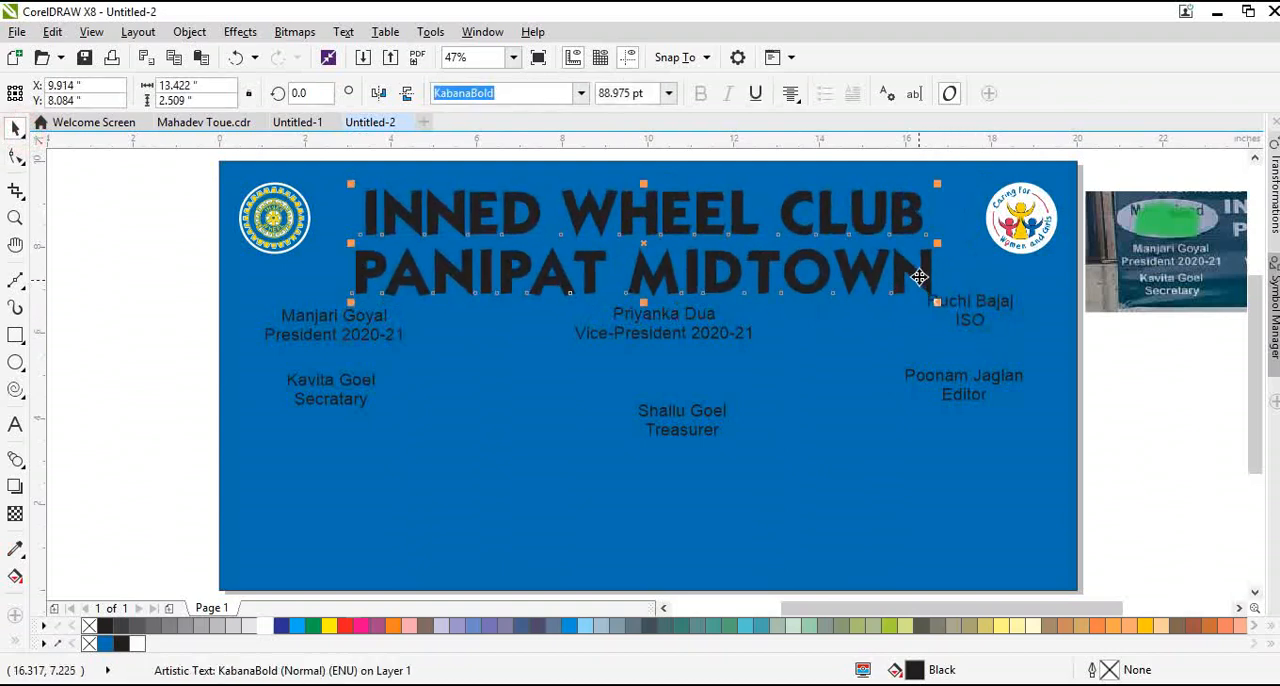
Center-align the two-line club heading and fill it with white
key("F8")
key("Escape")
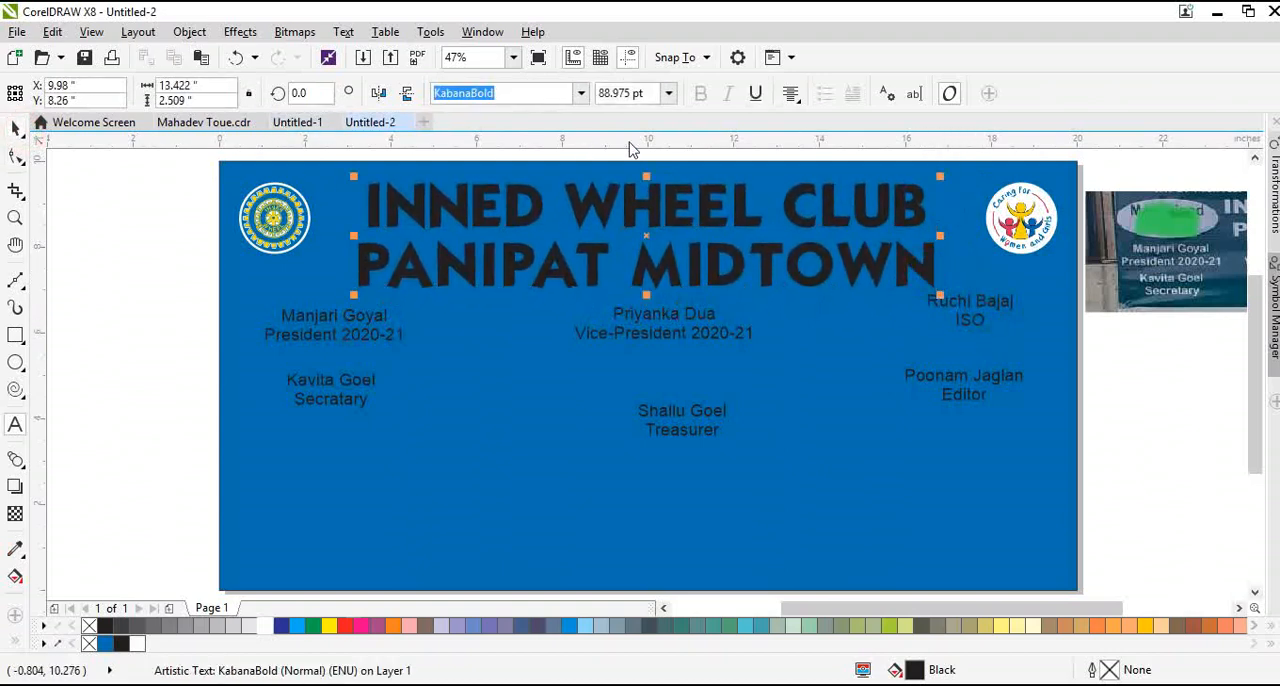
left_click(790, 96)
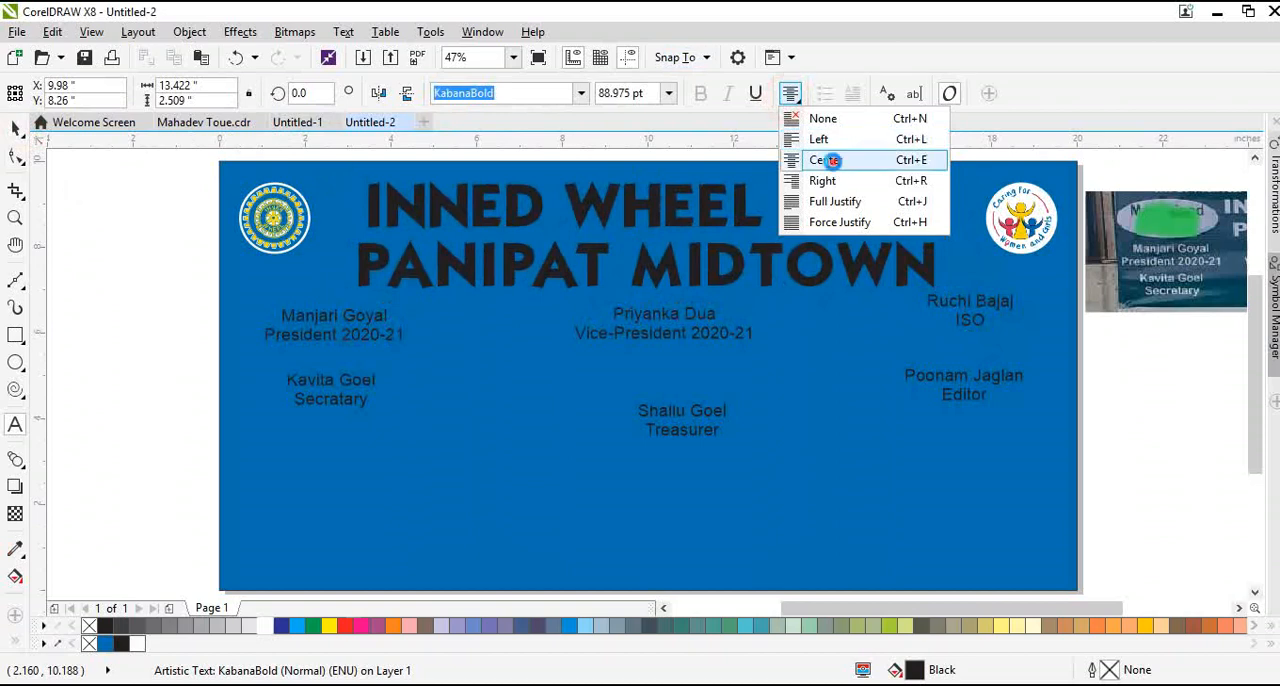
left_click(829, 157)
left_click(15, 155)
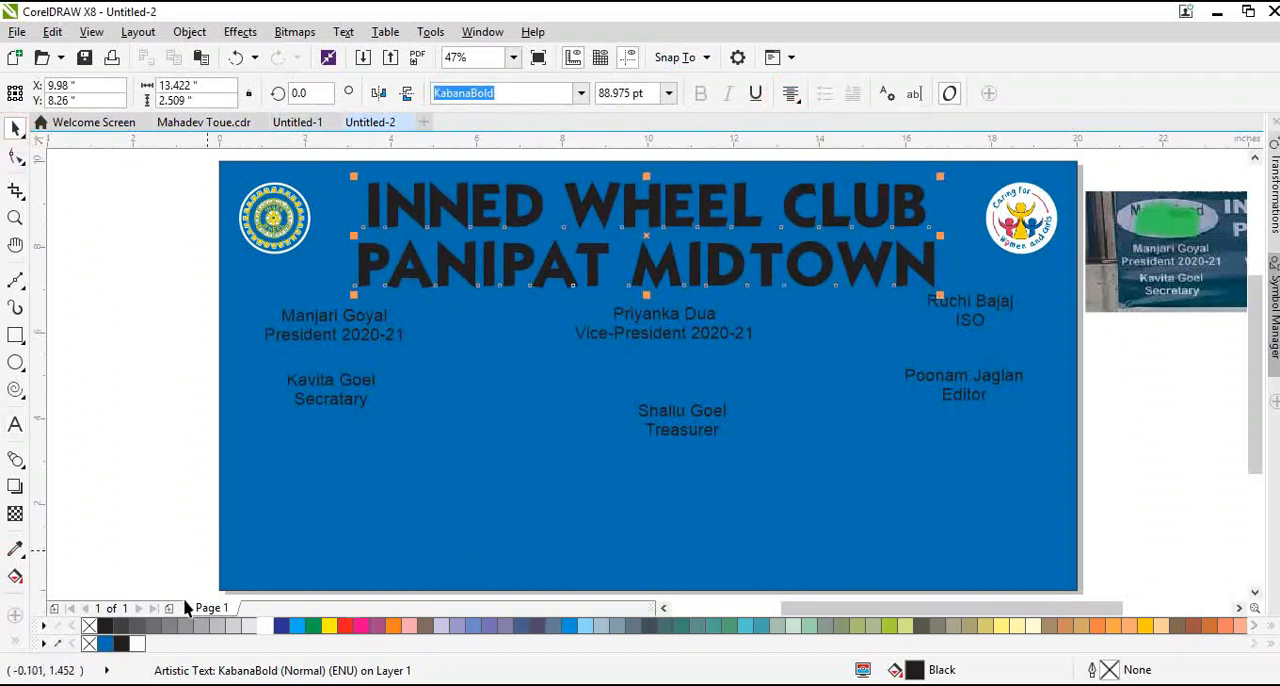
left_click(139, 645)
Ungroup the two logo circles and enlarge the Inner Wheel one to about the height of the two-line heading
left_click(311, 232)
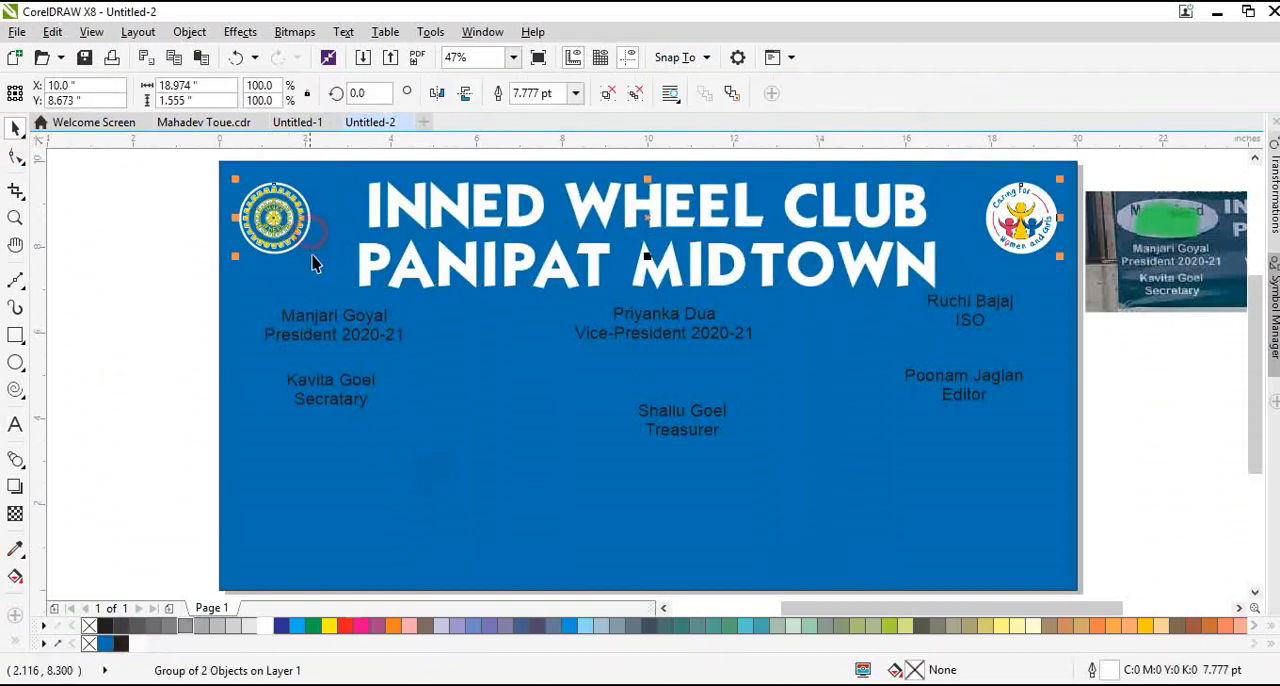
left_click(194, 277)
left_click(303, 213)
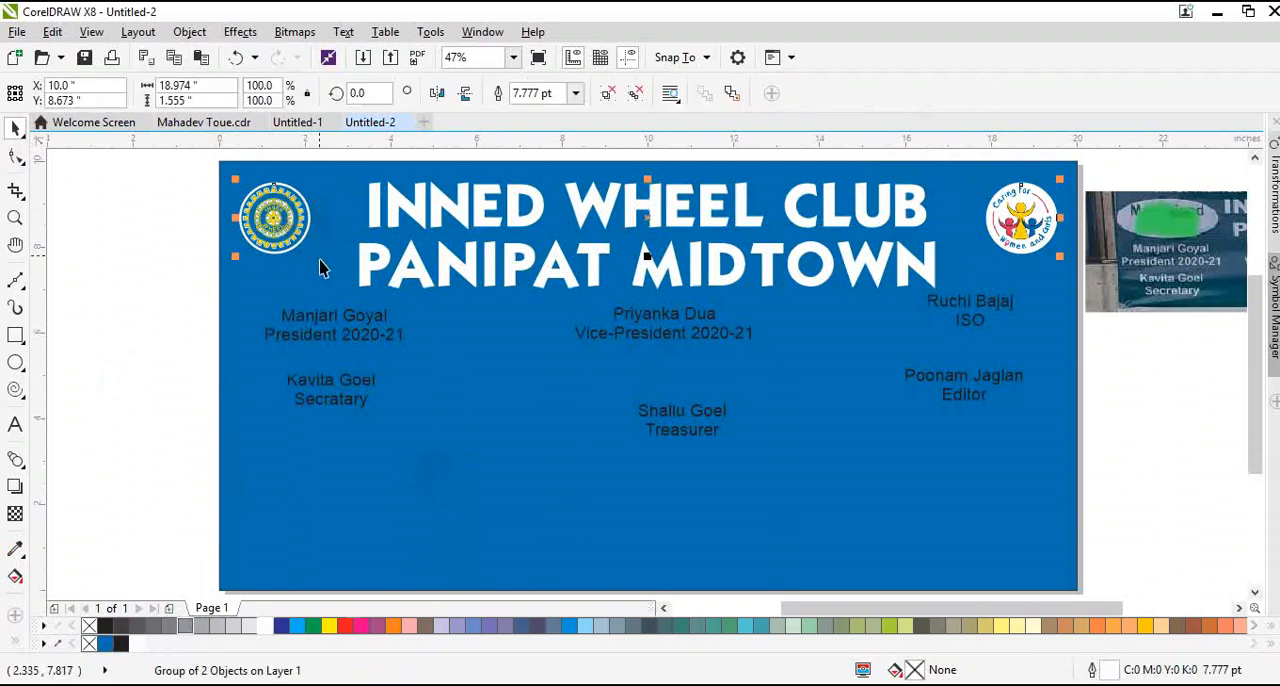
right_click(283, 208)
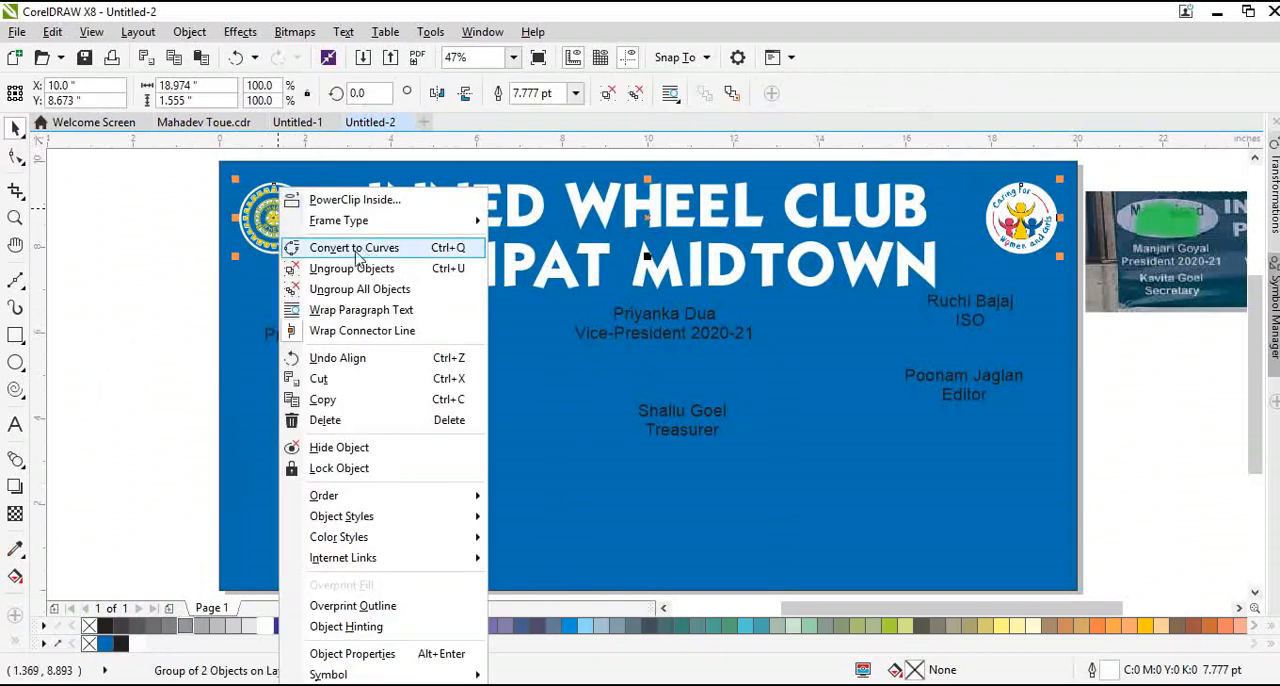
left_click(353, 269)
left_click(193, 268)
left_click(268, 226)
left_click_drag(311, 255, 370, 300)
Select the Caring for Women and Girls logo circle
left_click(1020, 214)
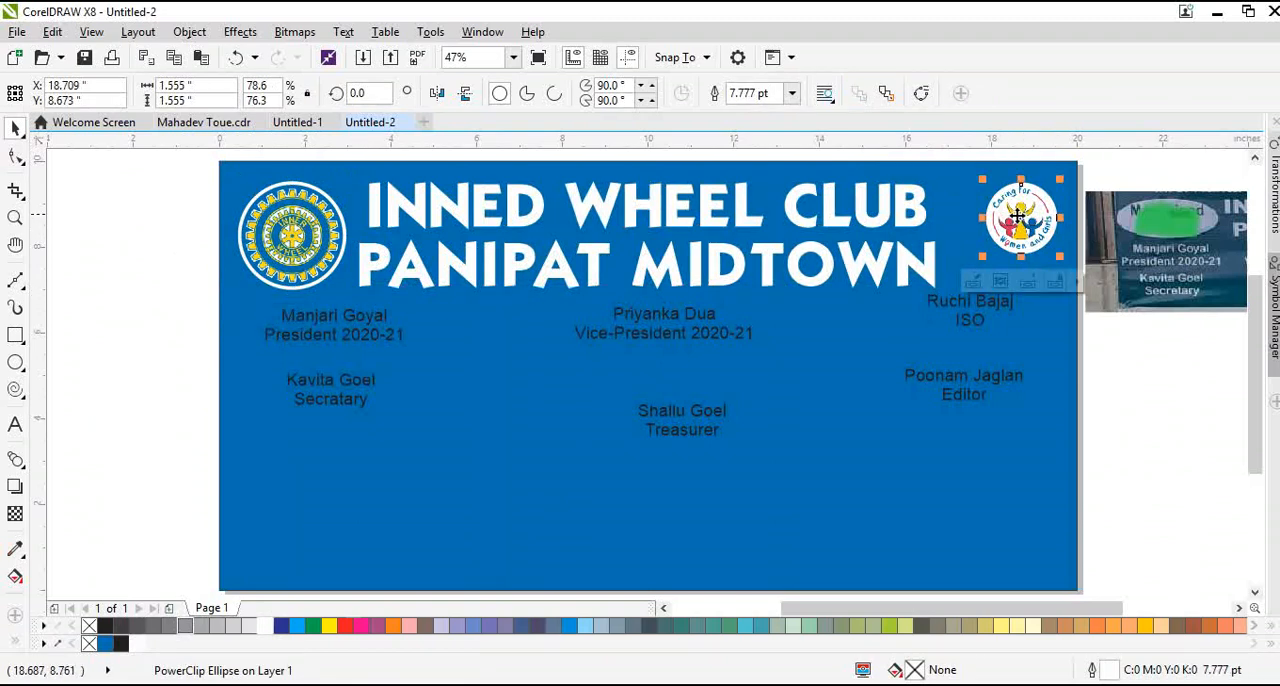